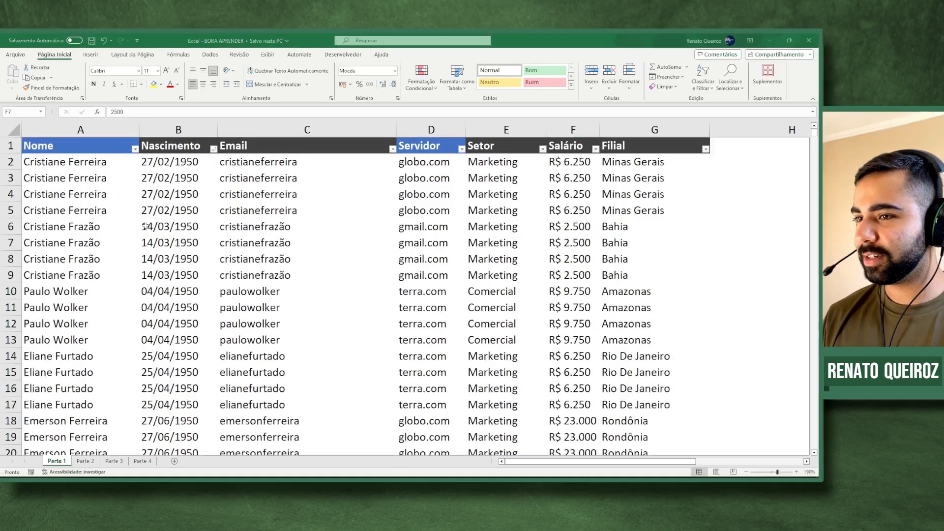
- Browse the employee list, selecting the name cells A10, A15 and A20
{"action": "scroll", "coordinate": [295, 261], "scroll_direction": "down", "scroll_amount": 4}
{"action": "scroll", "coordinate": [194, 231], "scroll_direction": "down", "scroll_amount": 1}
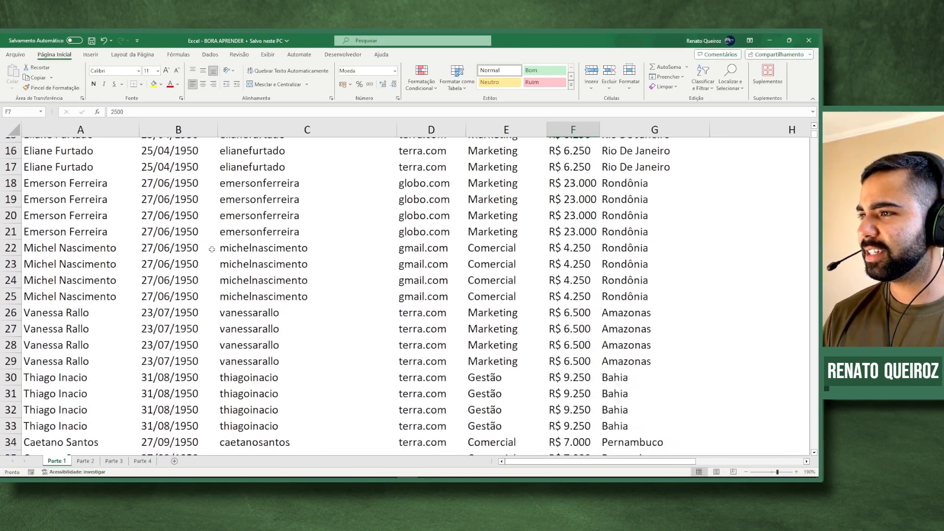
{"action": "scroll", "coordinate": [147, 221], "scroll_direction": "up", "scroll_amount": 5}
{"action": "scroll", "coordinate": [63, 162], "scroll_direction": "down", "scroll_amount": 1}
{"action": "scroll", "coordinate": [66, 189], "scroll_direction": "up", "scroll_amount": 1}
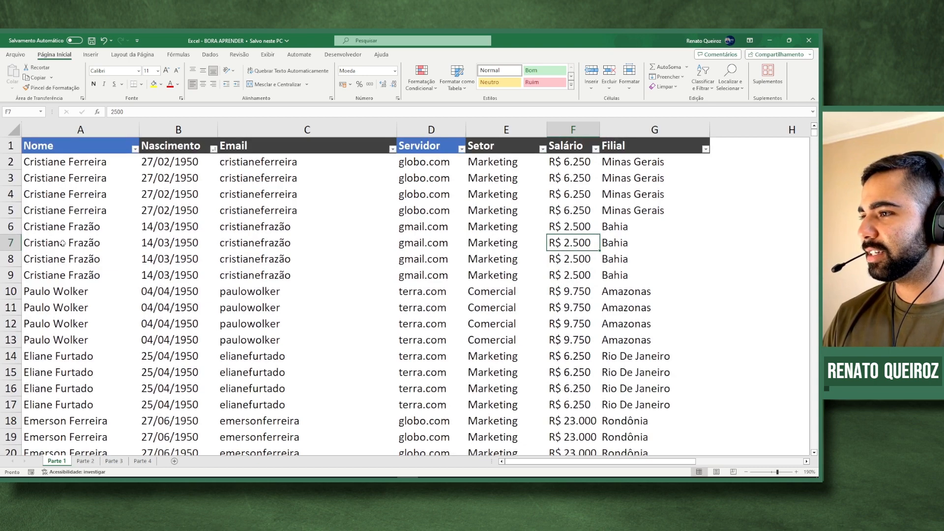
{"action": "left_click", "coordinate": [52, 290]}
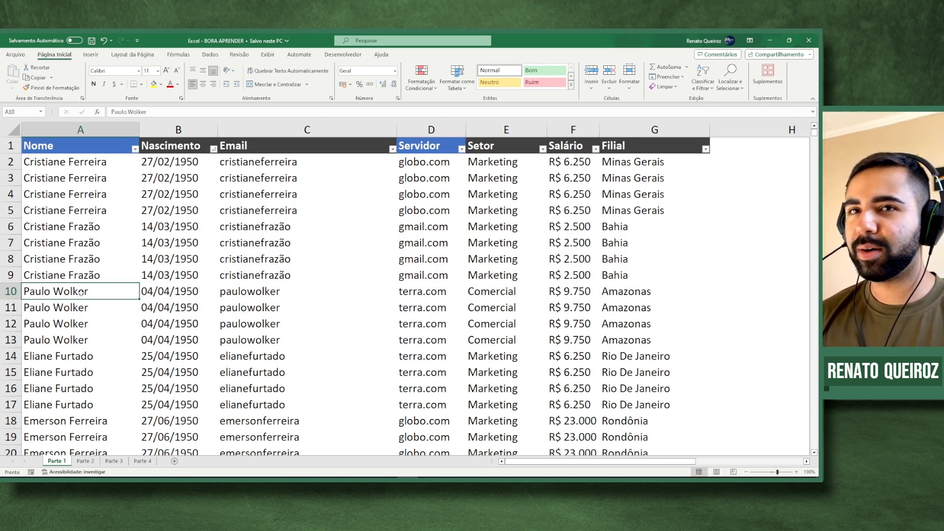
{"action": "scroll", "coordinate": [81, 293], "scroll_direction": "down", "scroll_amount": 1}
{"action": "left_click", "coordinate": [73, 319]}
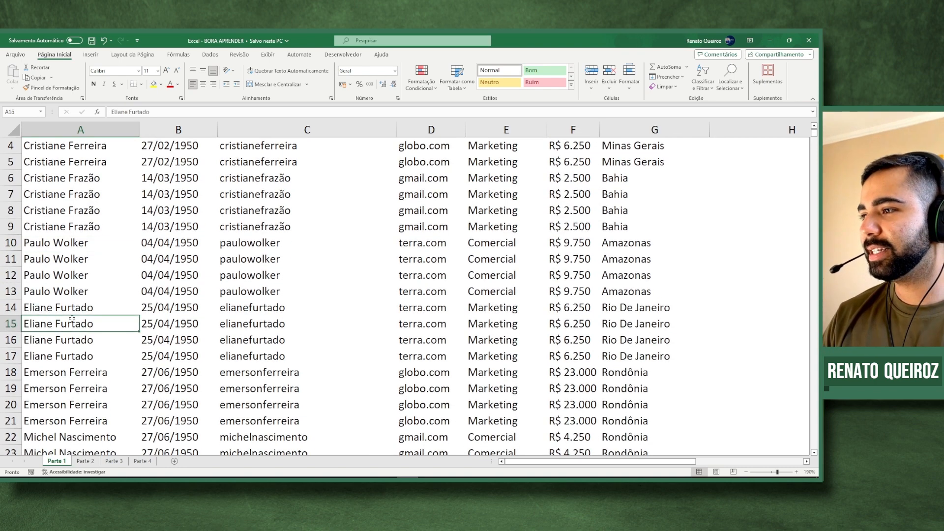
{"action": "scroll", "coordinate": [72, 317], "scroll_direction": "down", "scroll_amount": 2}
{"action": "left_click", "coordinate": [77, 315]}
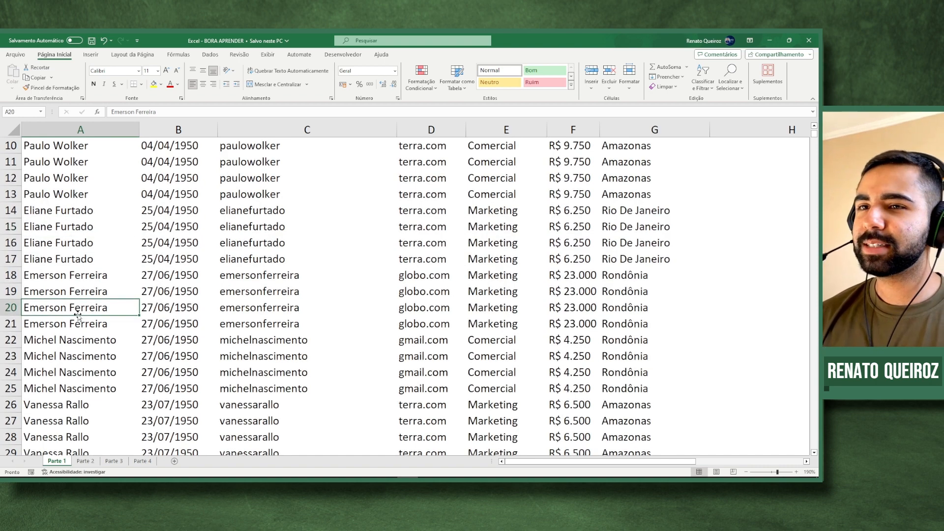
{"action": "scroll", "coordinate": [77, 315], "scroll_direction": "up", "scroll_amount": 3}
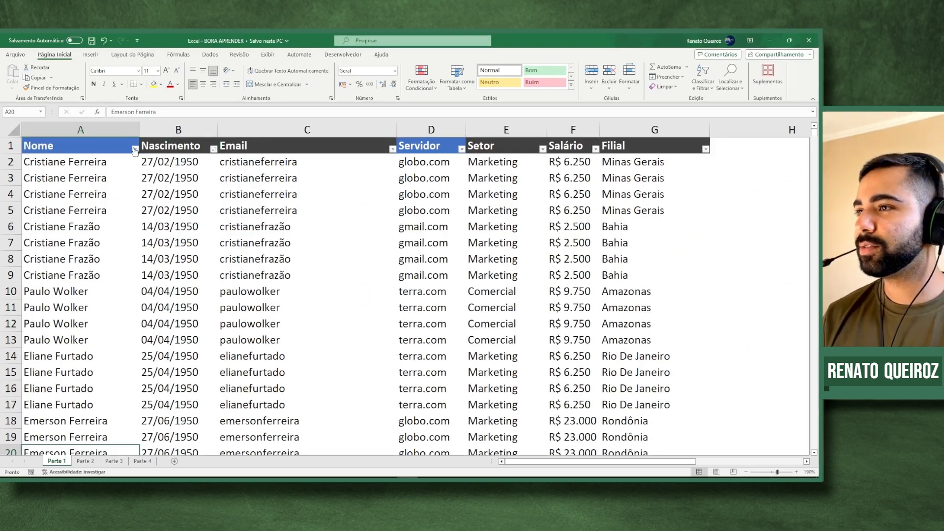
- Sort the table by the Salário column, lowest to highest
{"action": "left_click", "coordinate": [134, 151]}
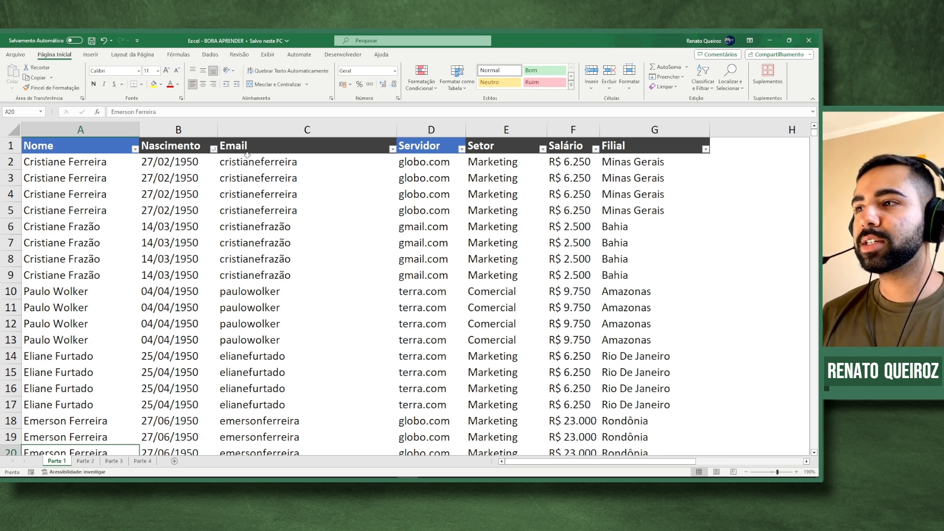
{"action": "left_click", "coordinate": [582, 164]}
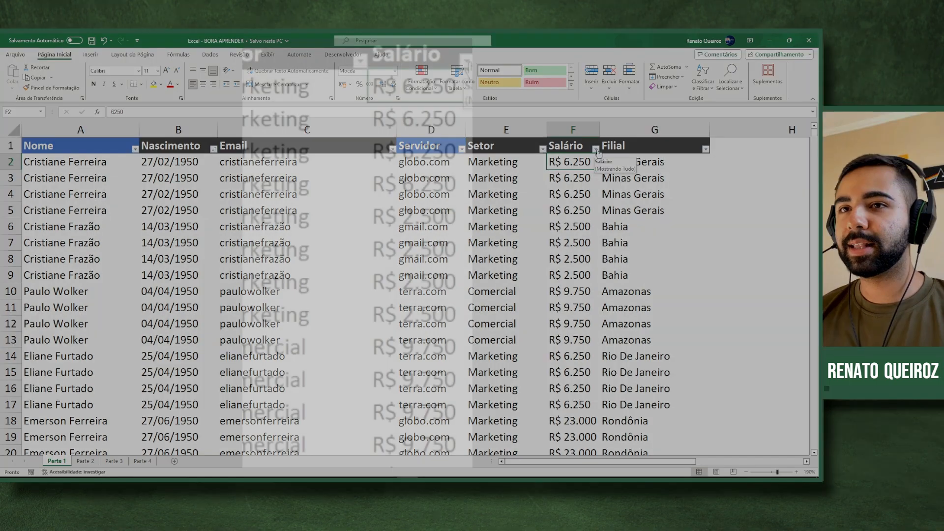
{"action": "left_click", "coordinate": [595, 149]}
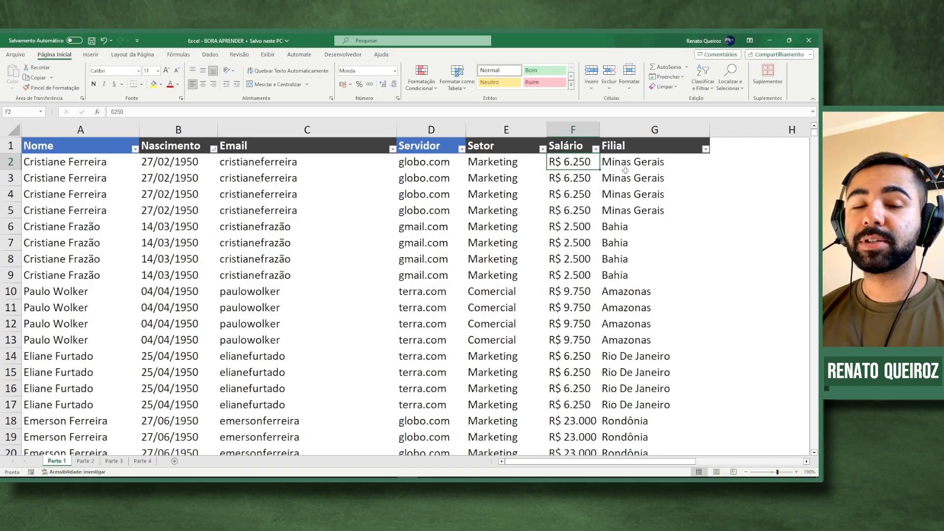
{"action": "left_click", "coordinate": [595, 148]}
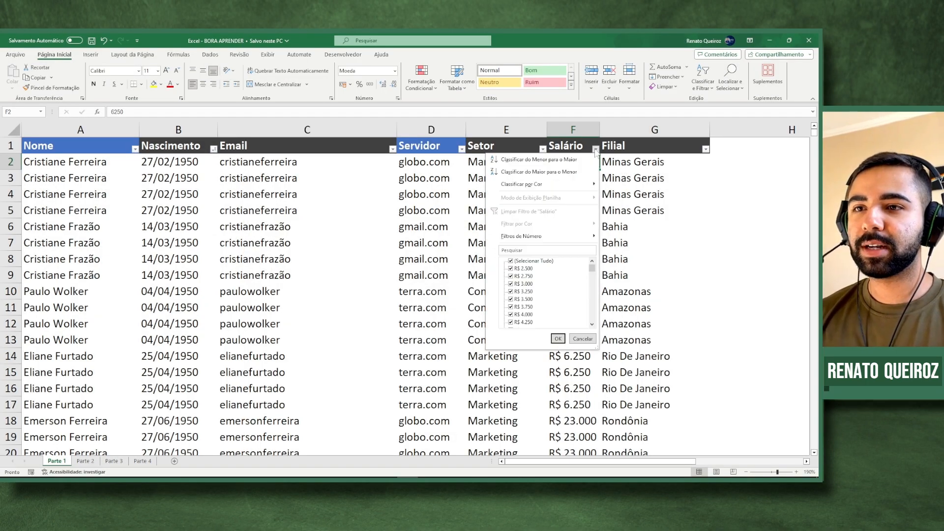
{"action": "left_click", "coordinate": [569, 160]}
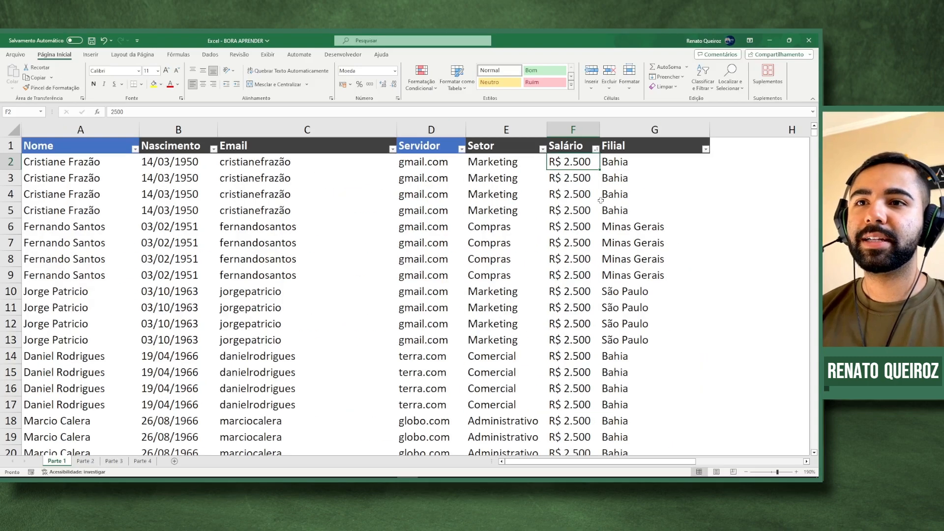
- Check the sorted salaries from the R$ 2.500 runs to the last row, then return to the top
{"action": "scroll", "coordinate": [600, 201], "scroll_direction": "down", "scroll_amount": 9}
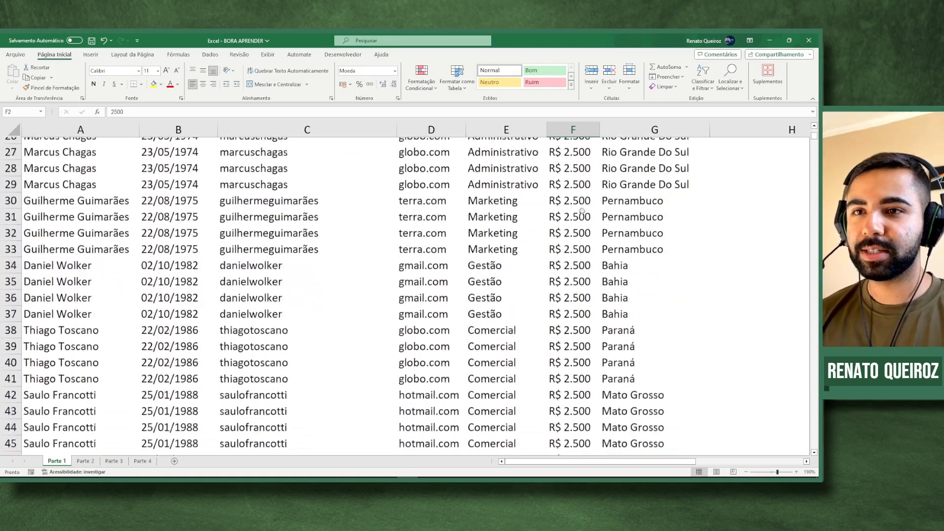
{"action": "left_click_drag", "start_coordinate": [570, 178], "coordinate": [572, 277]}
{"action": "scroll", "coordinate": [575, 240], "scroll_direction": "down", "scroll_amount": 20}
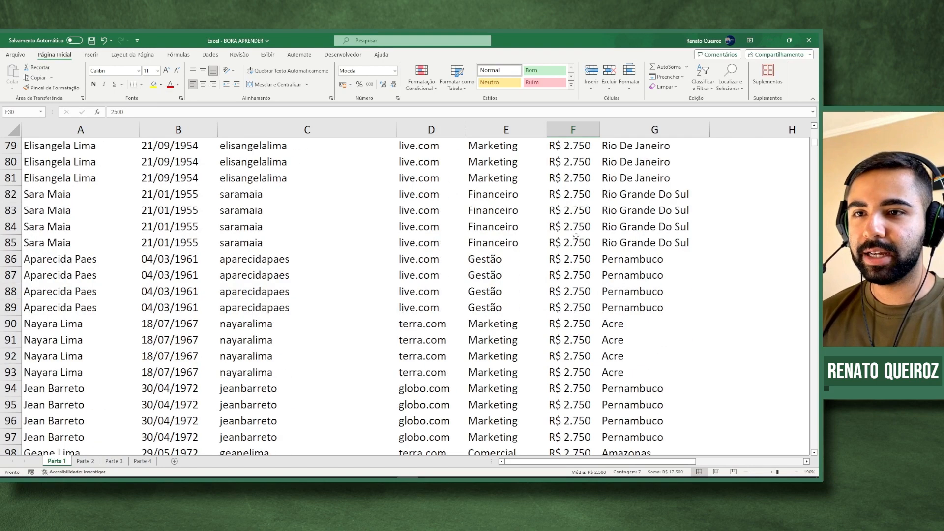
{"action": "left_click_drag", "start_coordinate": [570, 194], "coordinate": [572, 309]}
{"action": "scroll", "coordinate": [572, 315], "scroll_direction": "down", "scroll_amount": 12}
{"action": "left_click", "coordinate": [573, 244]}
{"action": "key", "text": "ctrl+Down"}
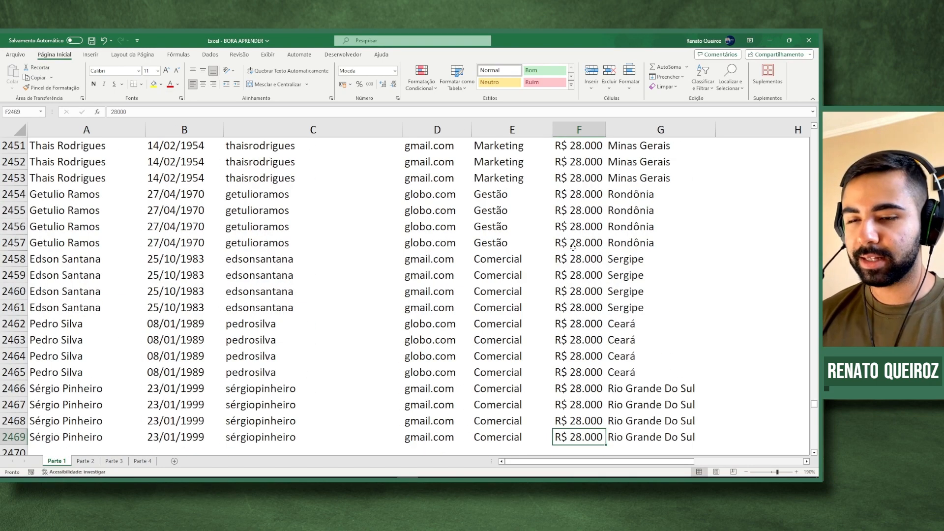
{"action": "scroll", "coordinate": [574, 249], "scroll_direction": "down", "scroll_amount": 3}
{"action": "left_click_drag", "start_coordinate": [586, 289], "coordinate": [586, 197]}
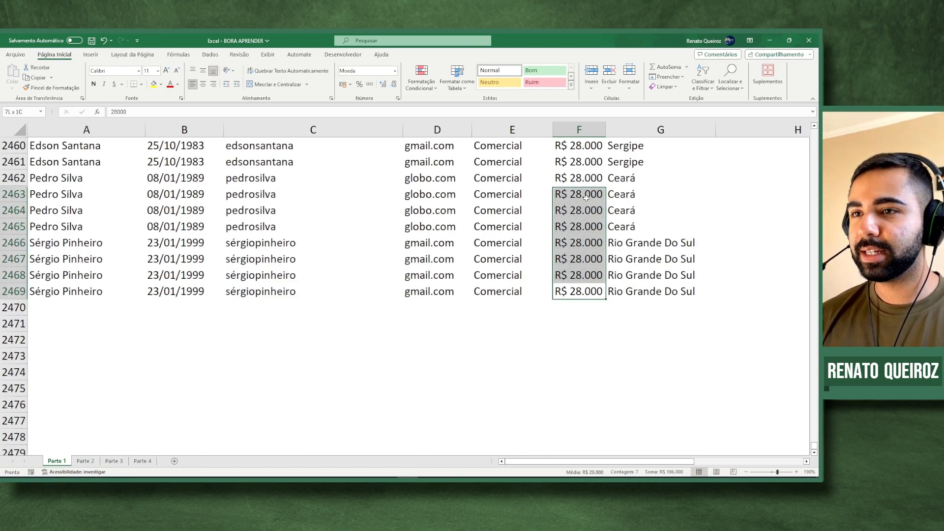
{"action": "left_click", "coordinate": [586, 200]}
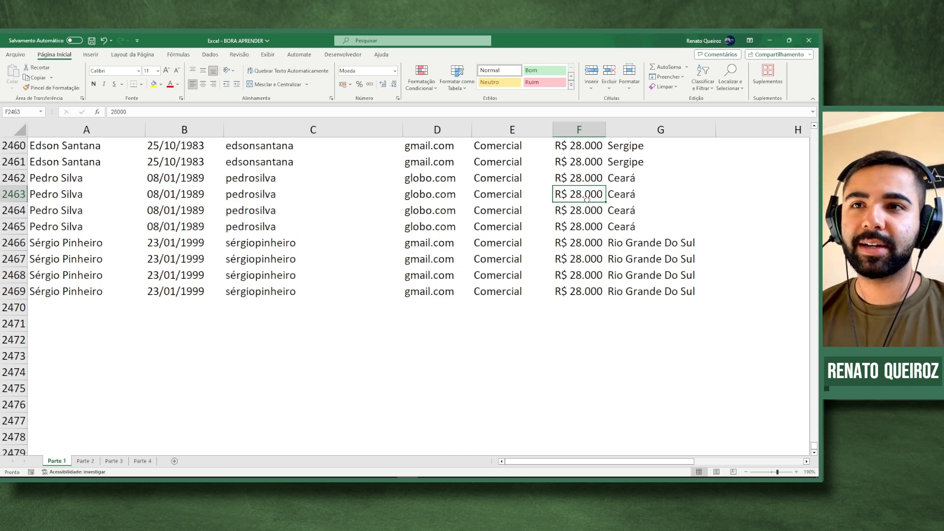
{"action": "key", "text": "ctrl+Up"}
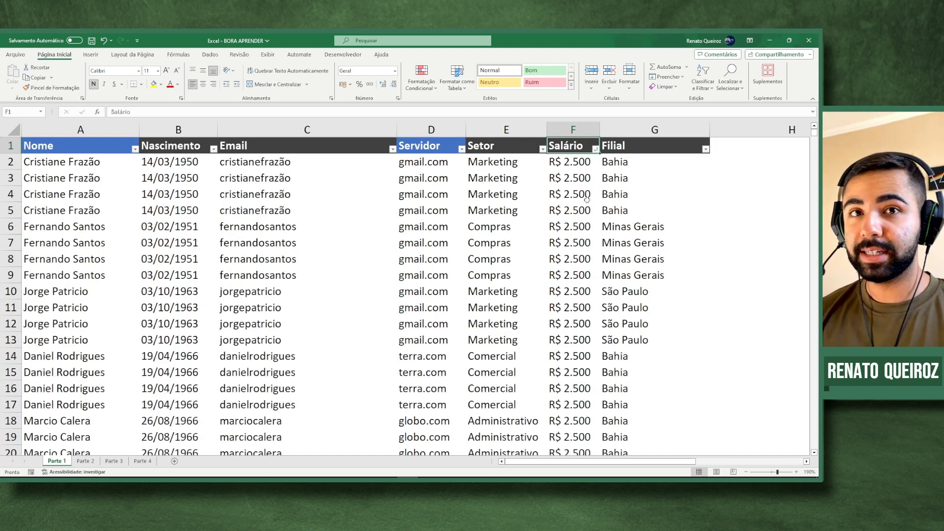
- Select the Nome column from A1 and apply the A to Z sort
{"action": "left_click", "coordinate": [558, 172]}
{"action": "left_click", "coordinate": [258, 169]}
{"action": "left_click", "coordinate": [136, 158]}
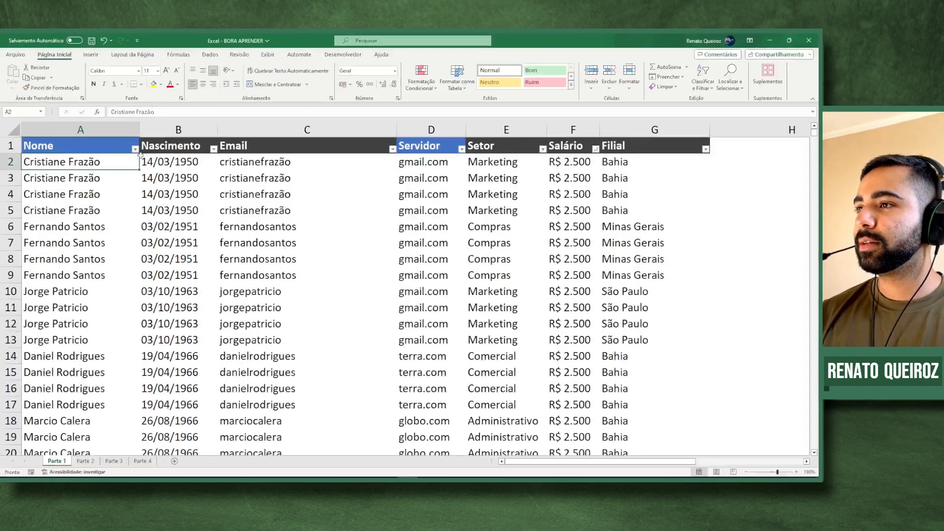
{"action": "left_click", "coordinate": [125, 143]}
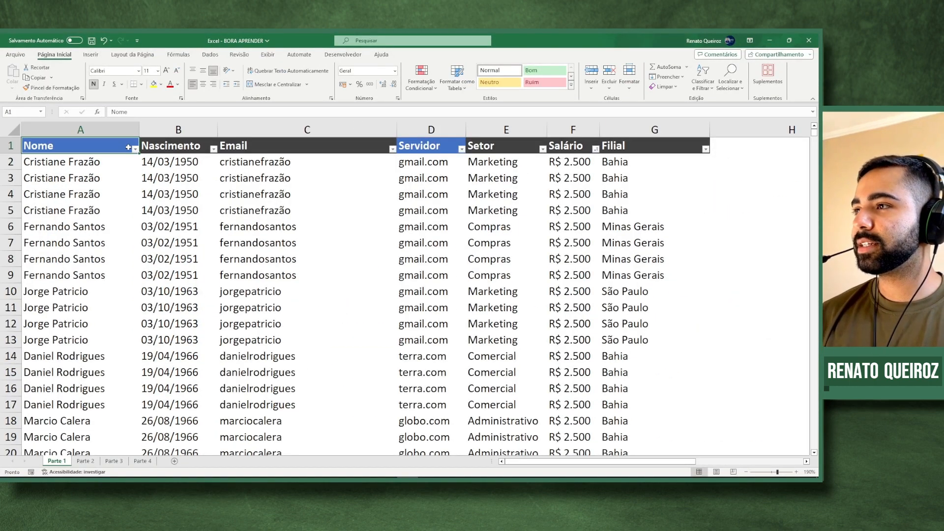
{"action": "key", "text": "ctrl+shift+Down"}
{"action": "left_click", "coordinate": [120, 182]}
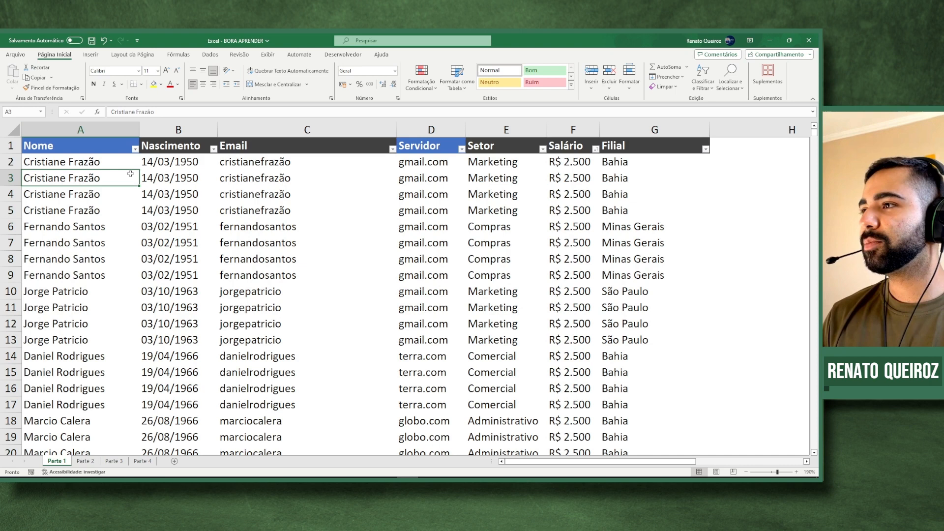
{"action": "left_click", "coordinate": [134, 149]}
{"action": "left_click", "coordinate": [116, 160]}
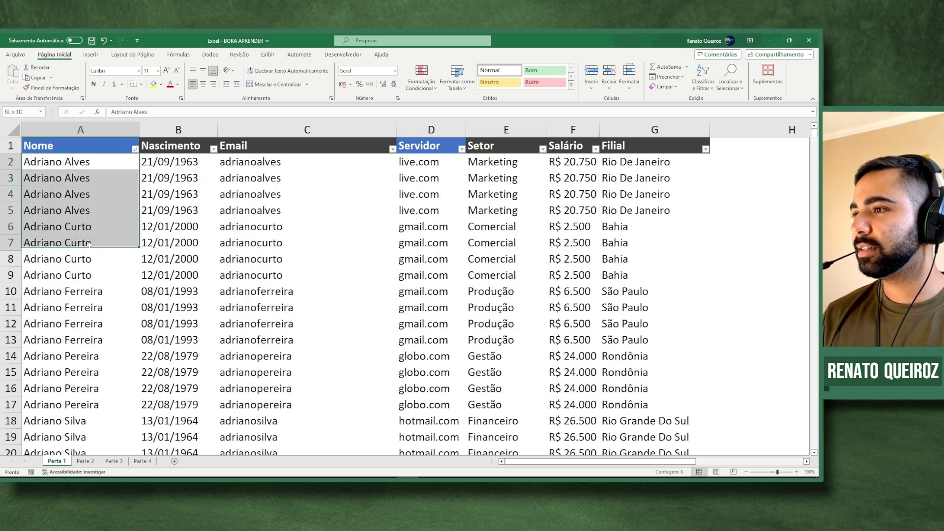
- Scroll through the sorted names, checking each employee's four grouped duplicate rows
{"action": "left_click", "coordinate": [94, 209]}
{"action": "left_click_drag", "start_coordinate": [96, 245], "coordinate": [102, 376]}
{"action": "scroll", "coordinate": [103, 294], "scroll_direction": "down", "scroll_amount": 3}
{"action": "scroll", "coordinate": [104, 294], "scroll_direction": "down", "scroll_amount": 3}
{"action": "left_click_drag", "start_coordinate": [103, 291], "coordinate": [104, 338]}
{"action": "scroll", "coordinate": [107, 300], "scroll_direction": "down", "scroll_amount": 9}
{"action": "scroll", "coordinate": [108, 296], "scroll_direction": "down", "scroll_amount": 19}
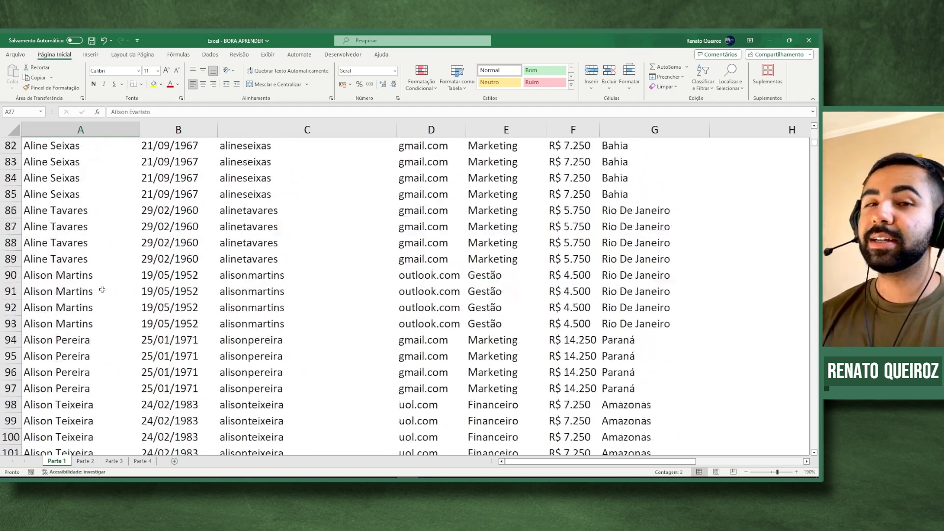
{"action": "scroll", "coordinate": [110, 253], "scroll_direction": "up", "scroll_amount": 7}
{"action": "scroll", "coordinate": [110, 253], "scroll_direction": "up", "scroll_amount": 20}
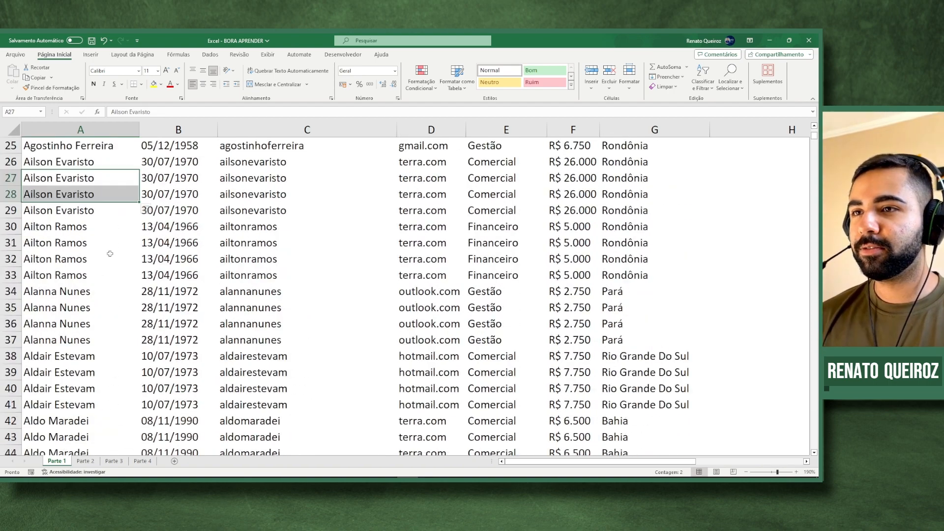
{"action": "left_click", "coordinate": [338, 223]}
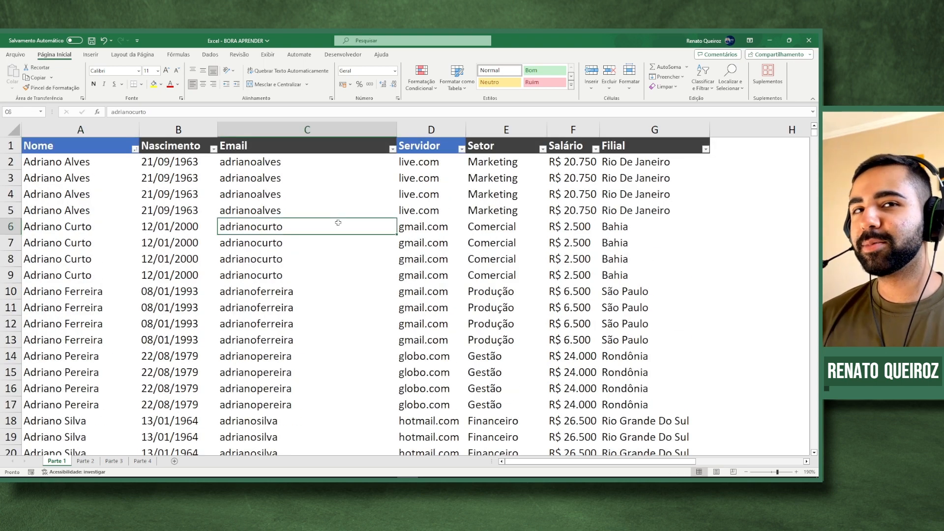
{"action": "left_click", "coordinate": [315, 205]}
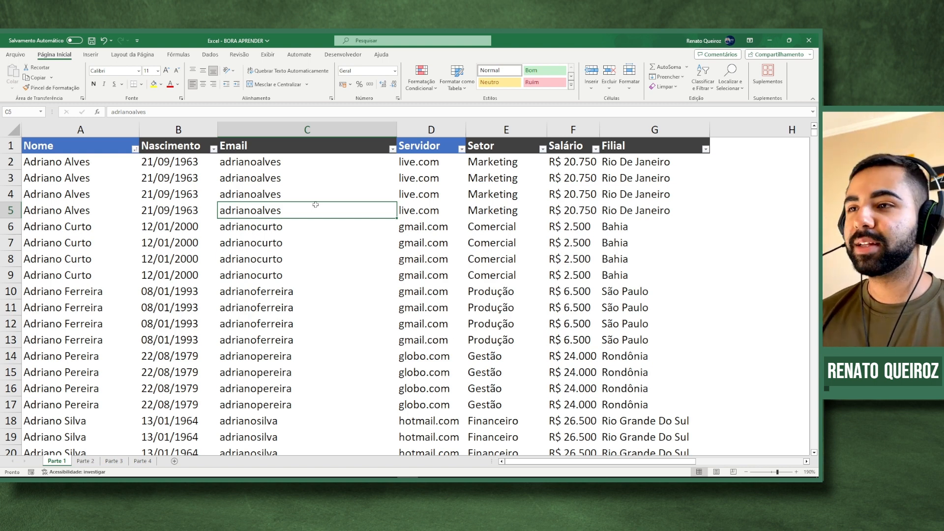
{"action": "left_click", "coordinate": [315, 196]}
{"action": "left_click", "coordinate": [253, 178]}
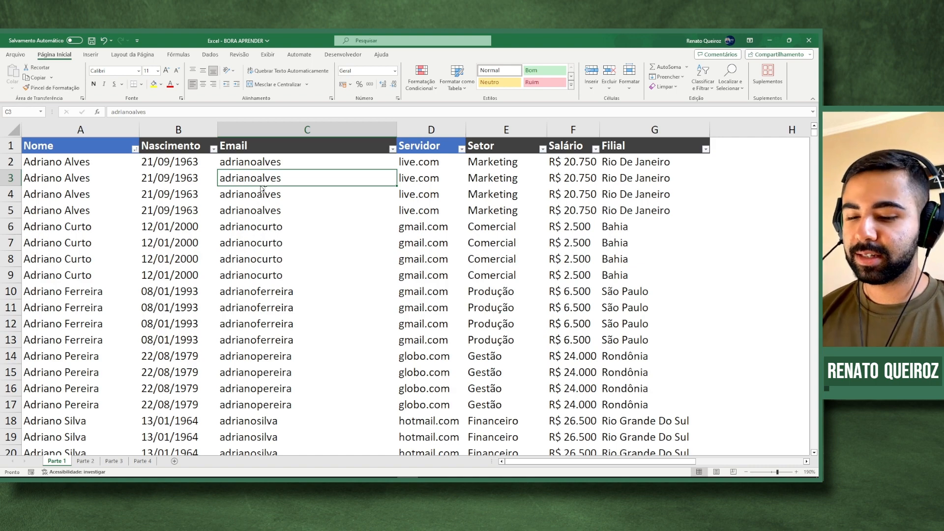
{"action": "key", "text": "ctrl+shift+Down"}
{"action": "key", "text": "ctrl+Down"}
{"action": "key", "text": "ctrl+Down"}
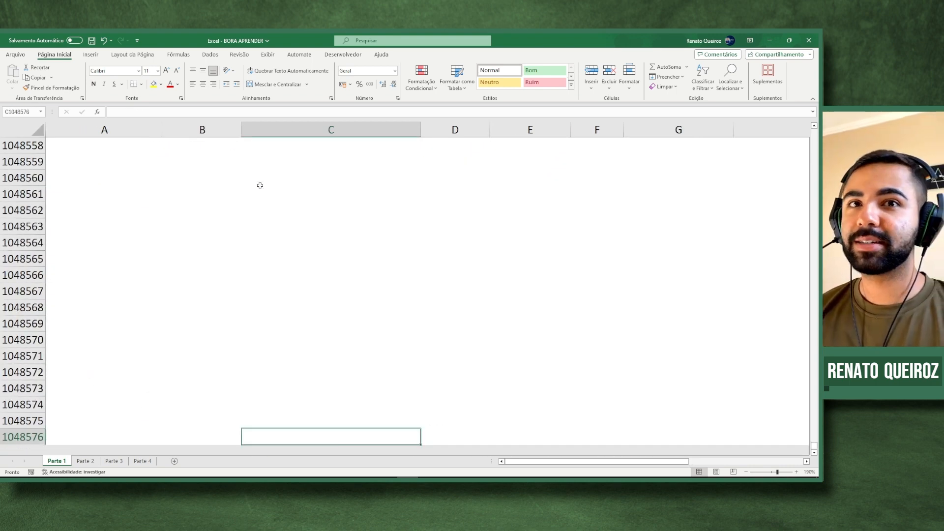
{"action": "key", "text": "ctrl+Up"}
{"action": "key", "text": "ctrl+Up"}
{"action": "key", "text": "Down"}
{"action": "key", "text": "Down"}
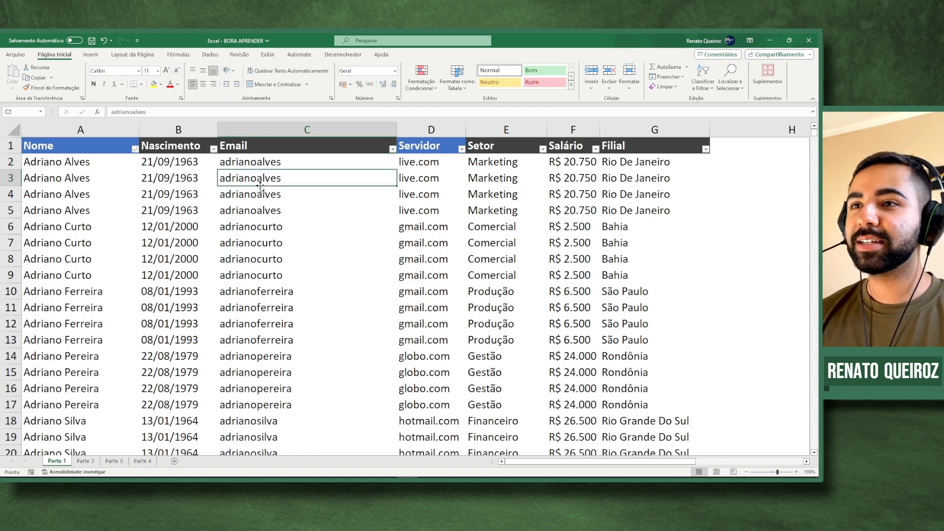
{"action": "left_click", "coordinate": [158, 189]}
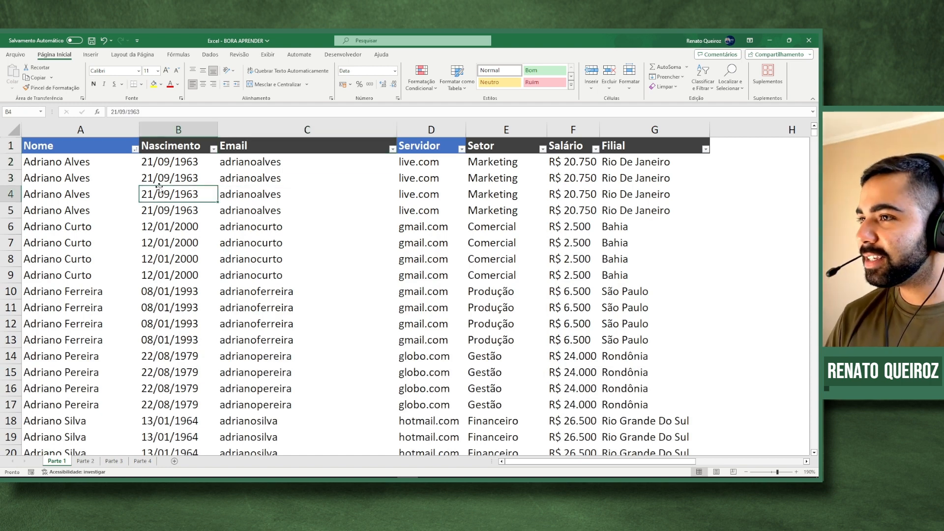
{"action": "left_click", "coordinate": [91, 176]}
{"action": "left_click_drag", "start_coordinate": [91, 176], "coordinate": [609, 178]}
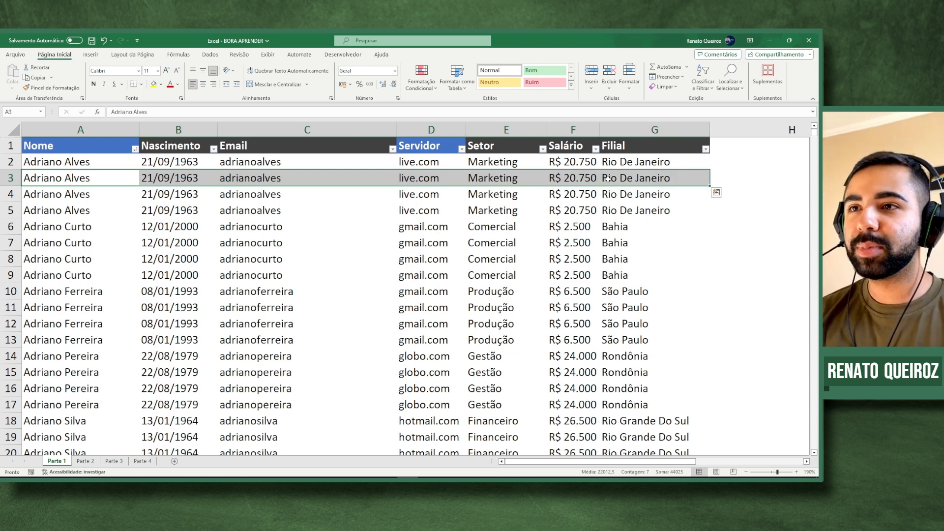
- Clear the contents of the duplicate records in rows 3 to 5
{"action": "key", "text": "Delete"}
{"action": "left_click_drag", "start_coordinate": [103, 197], "coordinate": [657, 192]}
{"action": "key", "text": "Delete"}
{"action": "left_click_drag", "start_coordinate": [111, 212], "coordinate": [630, 217]}
{"action": "key", "text": "Delete"}
- Cut the remaining records up to close the blank gap, then undo the move
{"action": "left_click", "coordinate": [104, 226]}
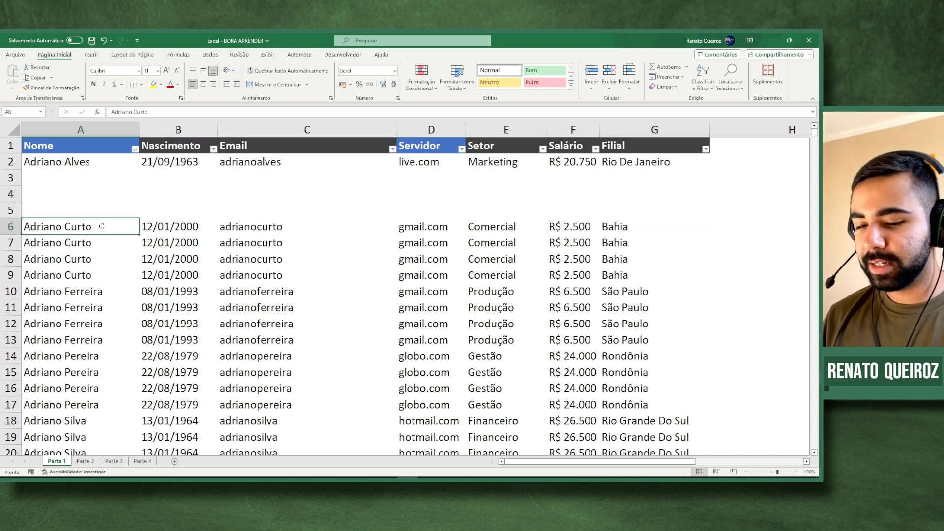
{"action": "key", "text": "ctrl+shift+End"}
{"action": "key", "text": "ctrl+x"}
{"action": "key", "text": "ctrl+Home"}
{"action": "key", "text": "Down"}
{"action": "key", "text": "Down"}
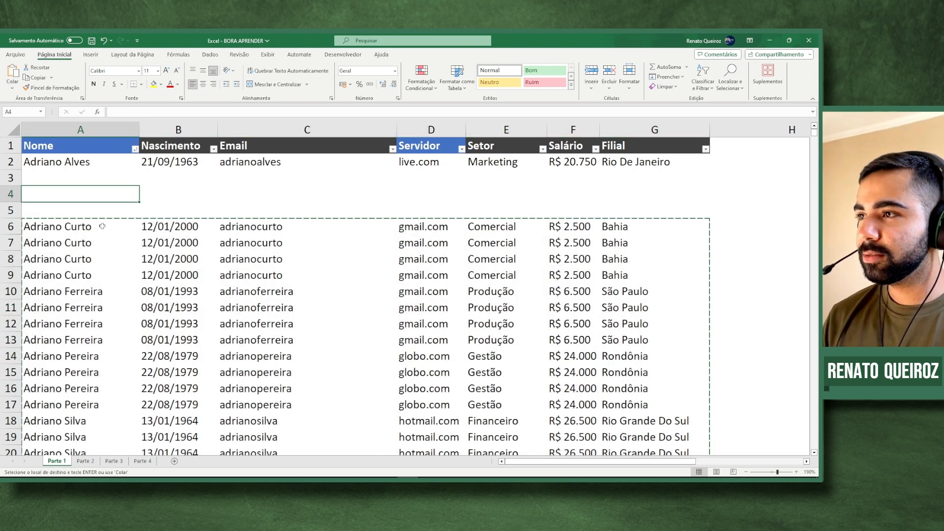
{"action": "key", "text": "Return"}
{"action": "key", "text": "Down"}
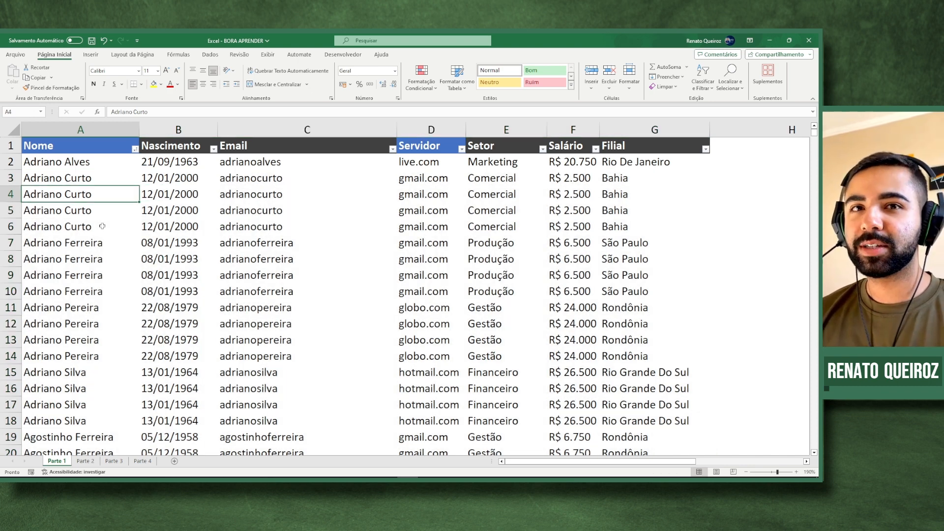
{"action": "key", "text": "ctrl+z"}
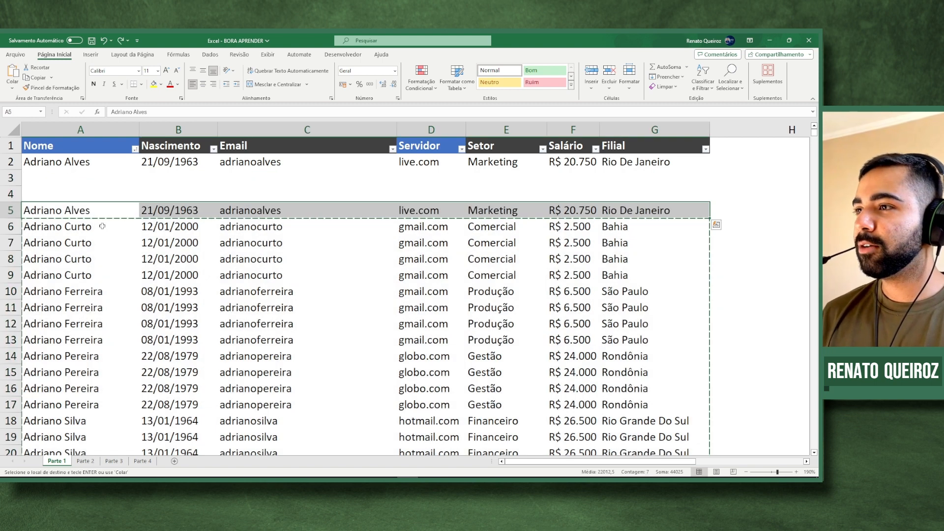
- Delete the first employee's three repeated rows 3 to 5 with Ctrl+-
{"action": "left_click", "coordinate": [115, 227]}
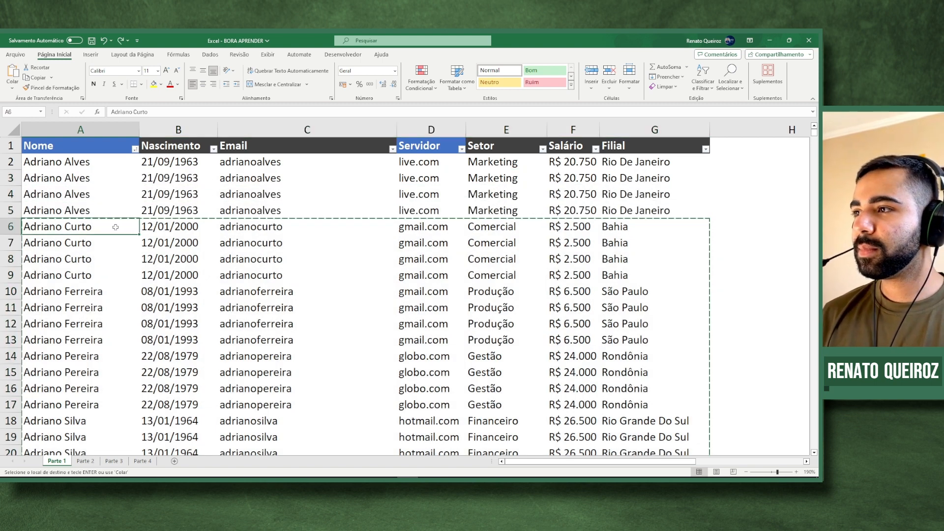
{"action": "left_click_drag", "start_coordinate": [11, 177], "coordinate": [11, 210]}
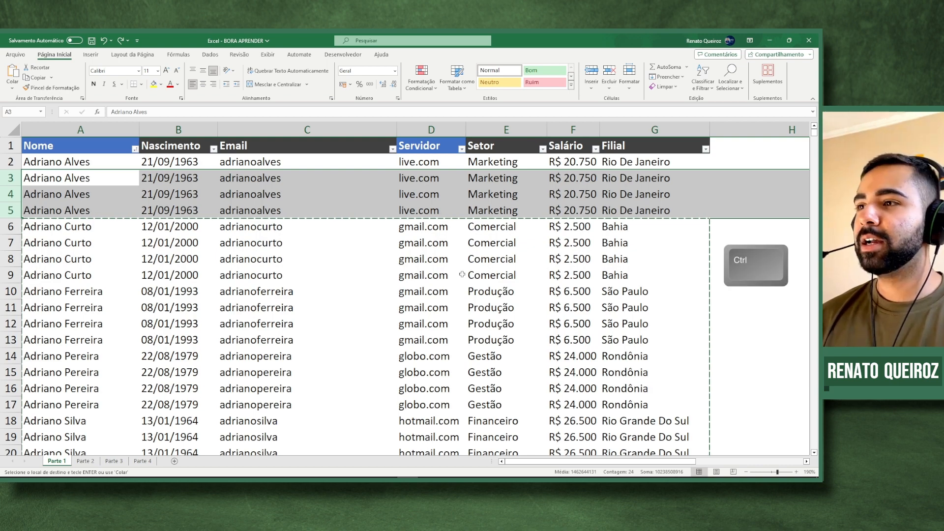
{"action": "key", "text": "ctrl+minus"}
{"action": "left_click", "coordinate": [462, 273]}
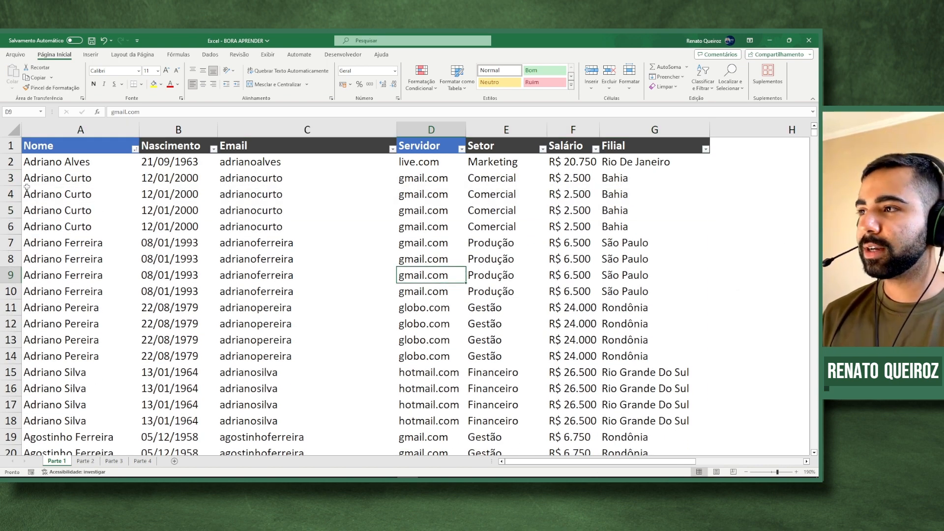
{"action": "left_click", "coordinate": [312, 242]}
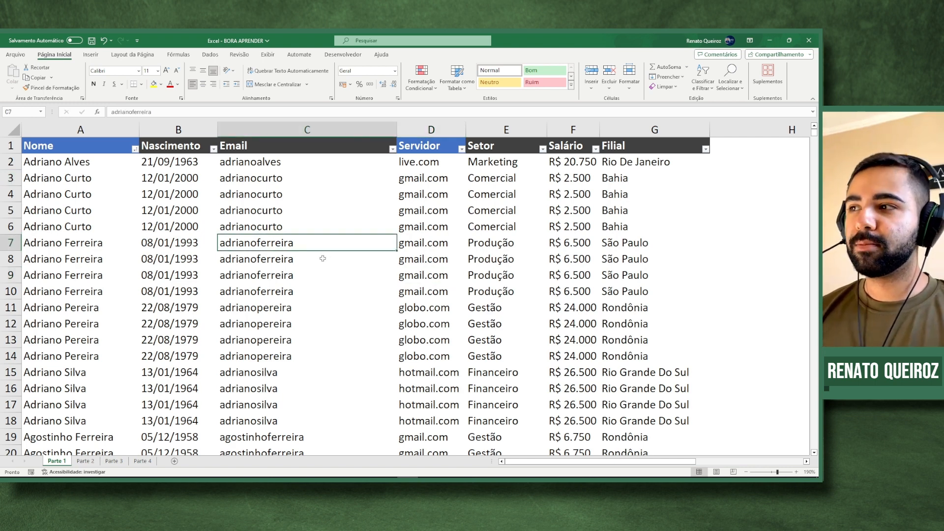
- Delete the next employee's repeated rows and other duplicates, then restore all duplicate rows
{"action": "left_click", "coordinate": [11, 194]}
{"action": "left_click_drag", "start_coordinate": [10, 194], "coordinate": [11, 356]}
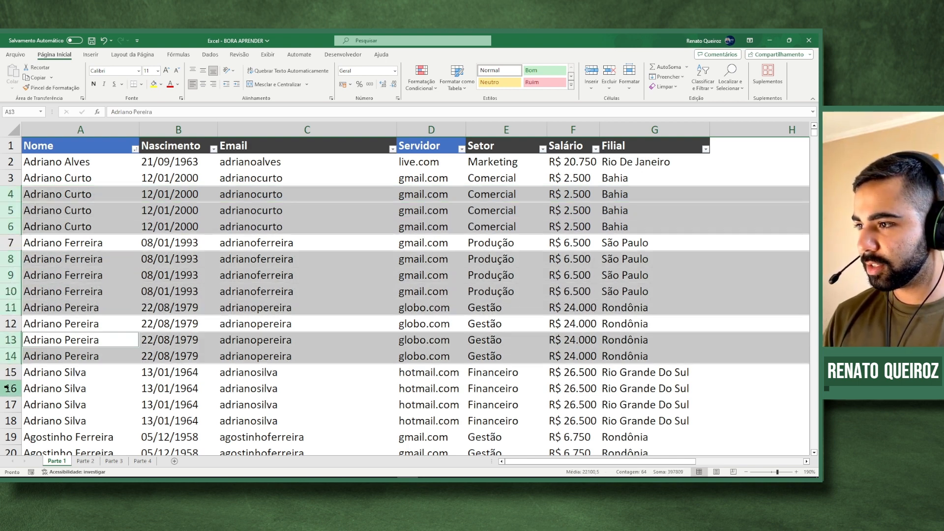
{"action": "left_click_drag", "start_coordinate": [11, 388], "coordinate": [12, 418]}
{"action": "key", "text": "ctrl+minus"}
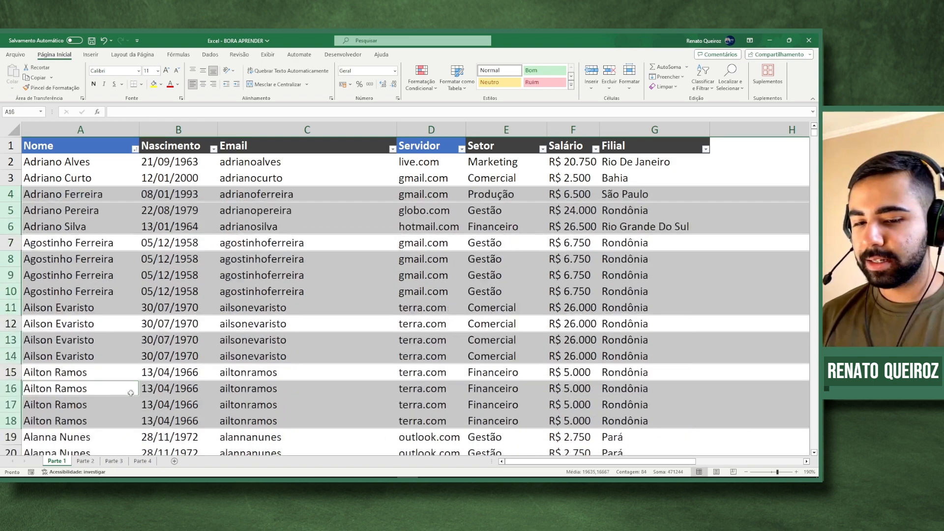
{"action": "left_click", "coordinate": [376, 281]}
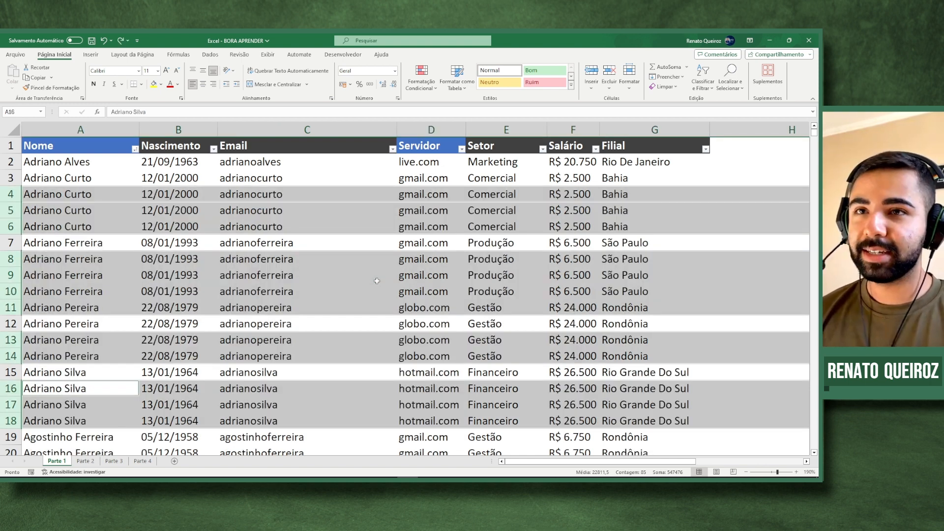
{"action": "key", "text": "ctrl+plus"}
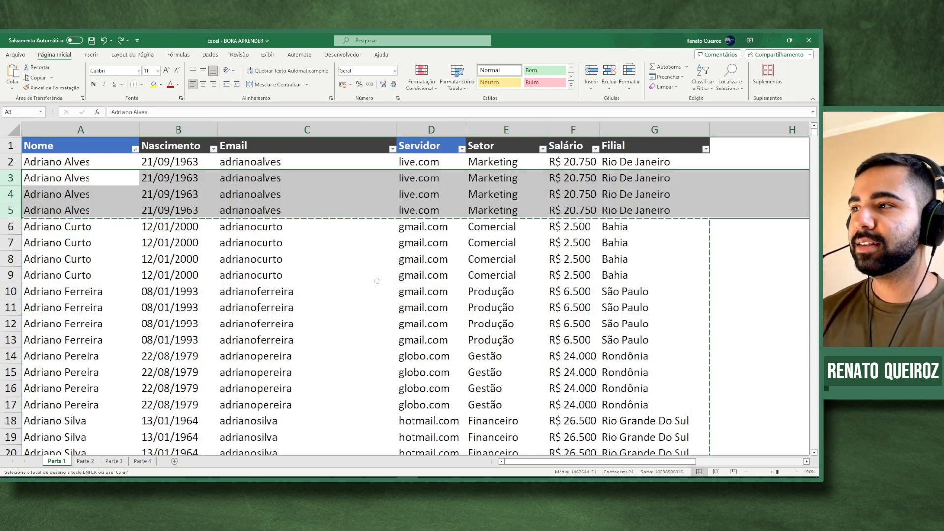
- Select the whole table A1:G2469 from the Nome header and show the Dados tab
{"action": "left_click", "coordinate": [377, 281]}
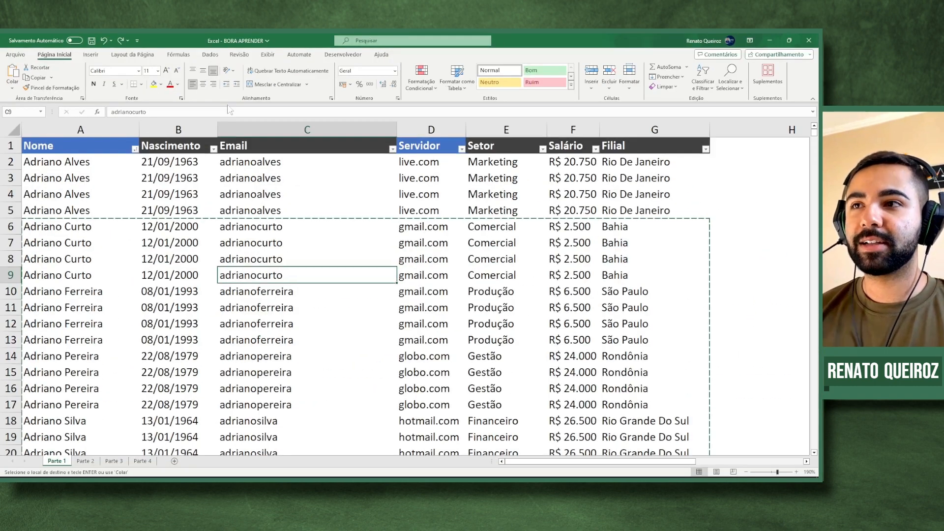
{"action": "left_click", "coordinate": [228, 168]}
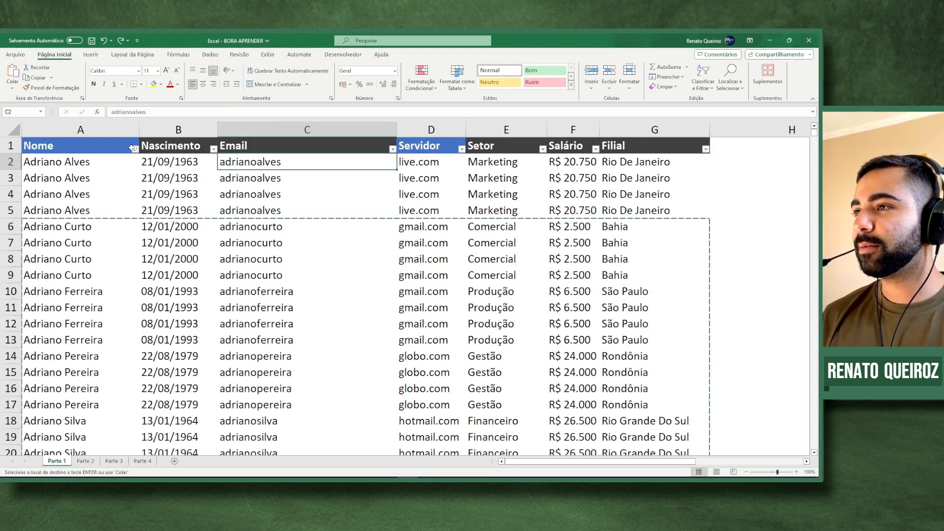
{"action": "left_click", "coordinate": [102, 143]}
{"action": "key", "text": "ctrl+shift+Right"}
{"action": "key", "text": "ctrl+shift+Down"}
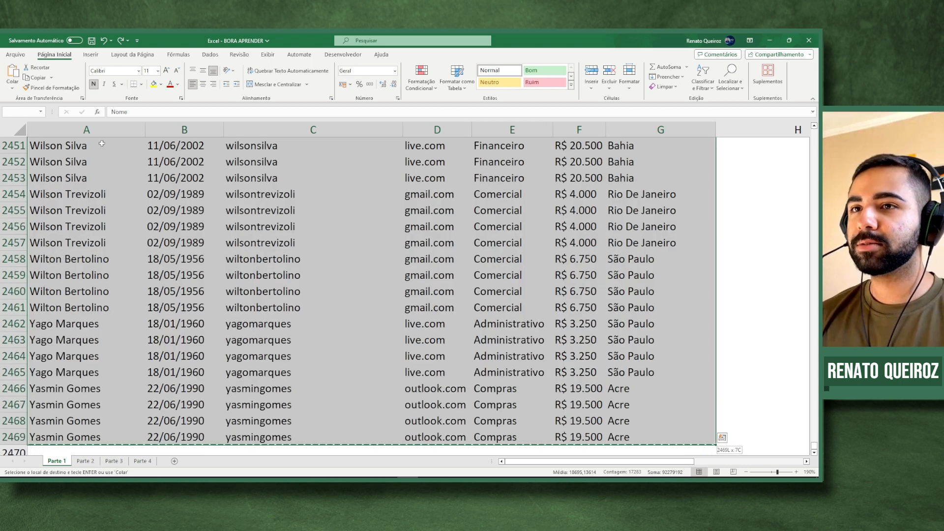
{"action": "left_click", "coordinate": [210, 55]}
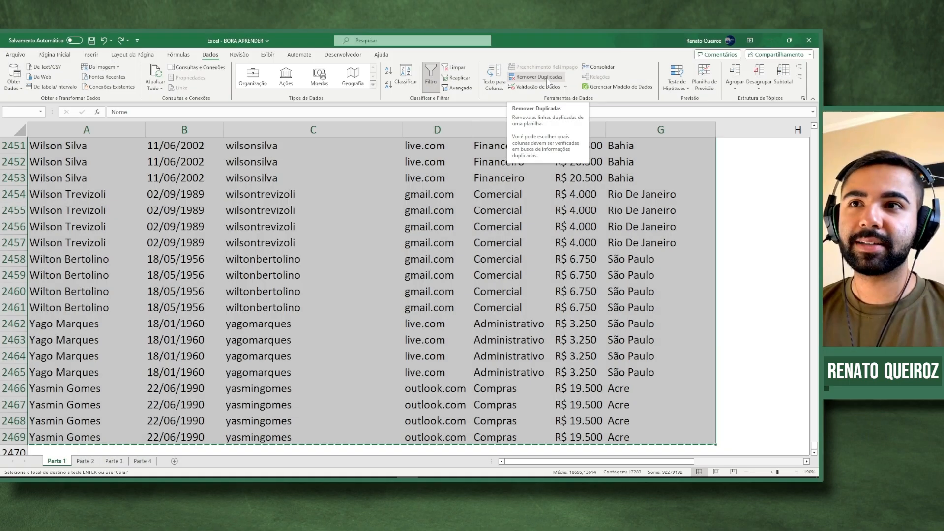
- Run Remover Duplicadas comparing only the Nome column, leaving 615 unique rows
{"action": "left_click", "coordinate": [539, 77]}
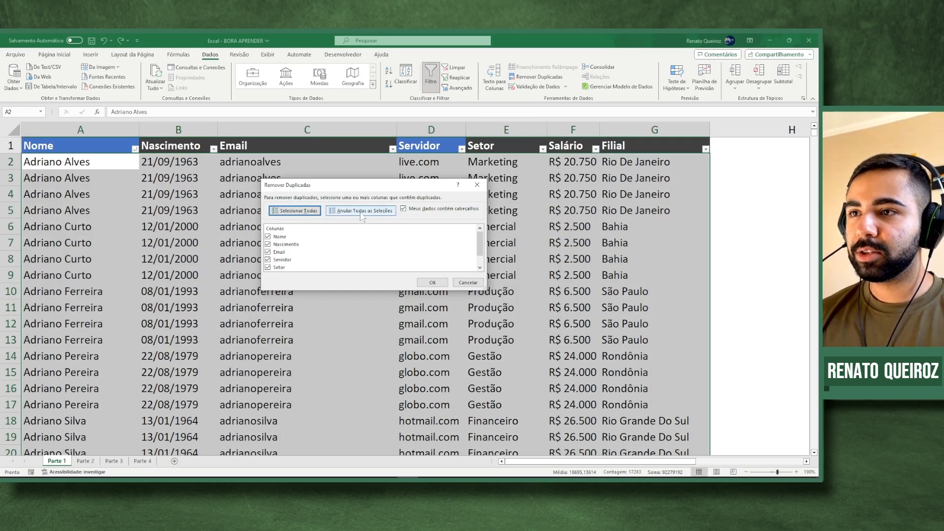
{"action": "left_click", "coordinate": [362, 215]}
{"action": "scroll", "coordinate": [286, 251], "scroll_direction": "down", "scroll_amount": 1}
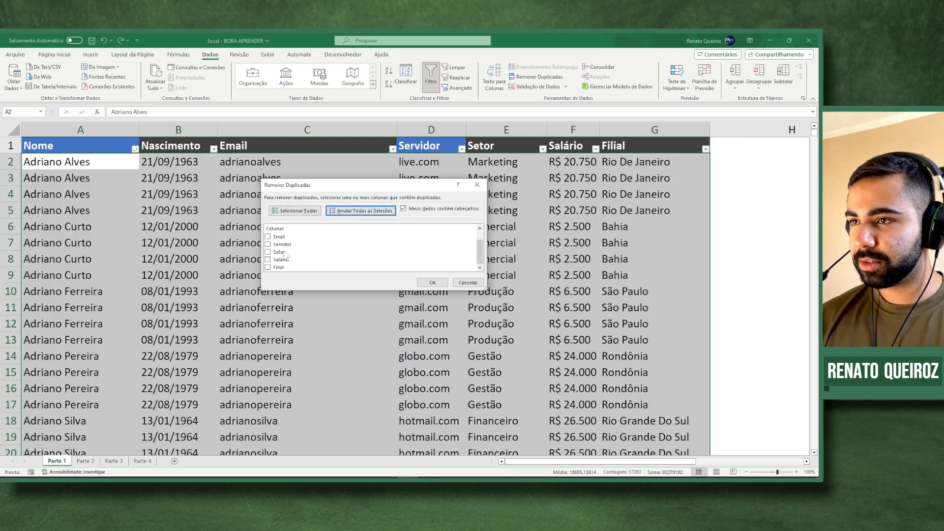
{"action": "scroll", "coordinate": [285, 255], "scroll_direction": "up", "scroll_amount": 1}
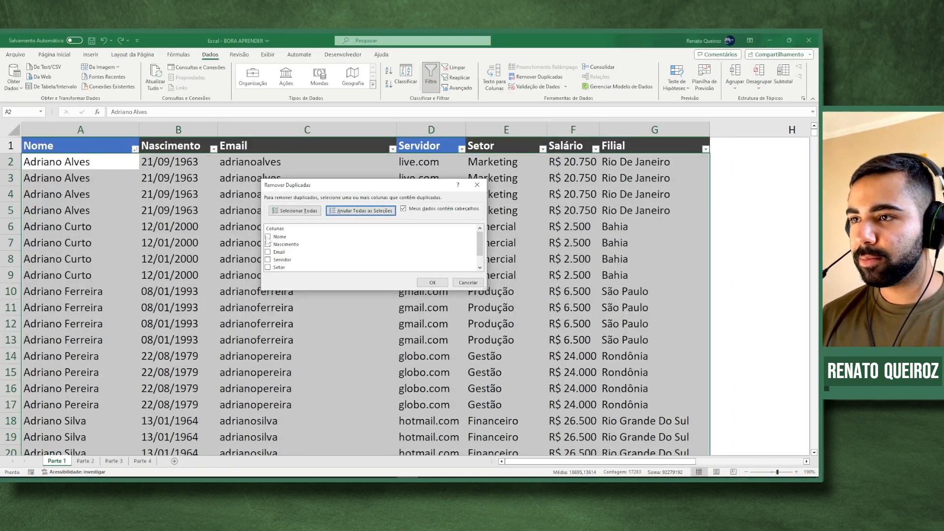
{"action": "left_click", "coordinate": [268, 236]}
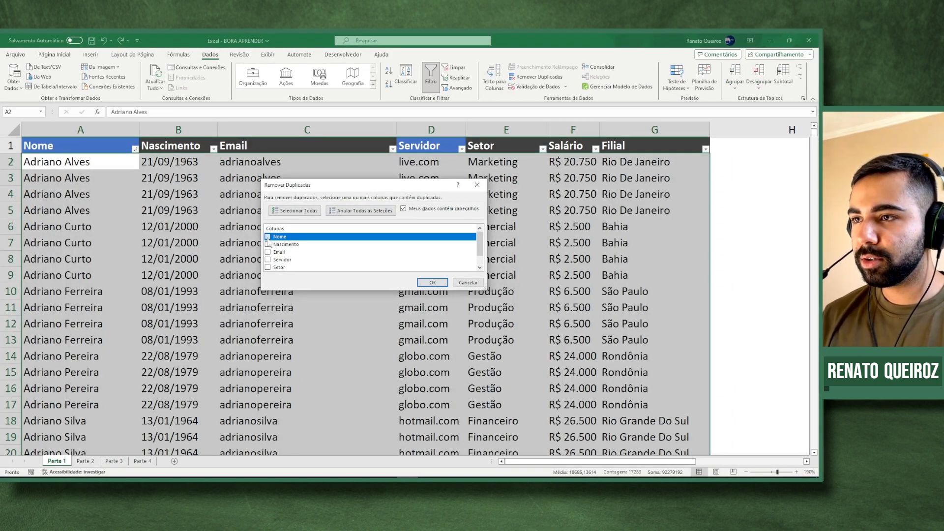
{"action": "left_click", "coordinate": [433, 283]}
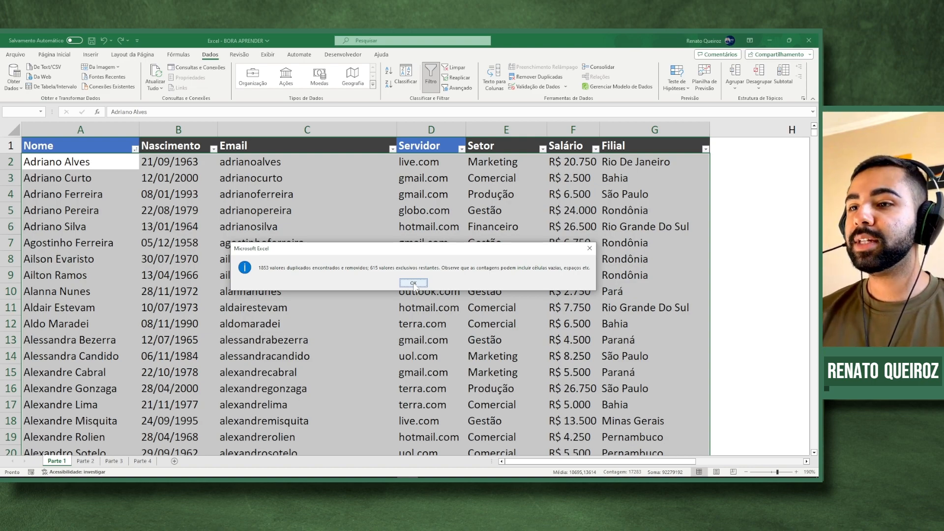
- Dismiss the duplicates-removed message and scroll through the one-row-per-employee list
{"action": "left_click", "coordinate": [413, 283]}
{"action": "left_click", "coordinate": [92, 162]}
{"action": "left_click", "coordinate": [93, 210]}
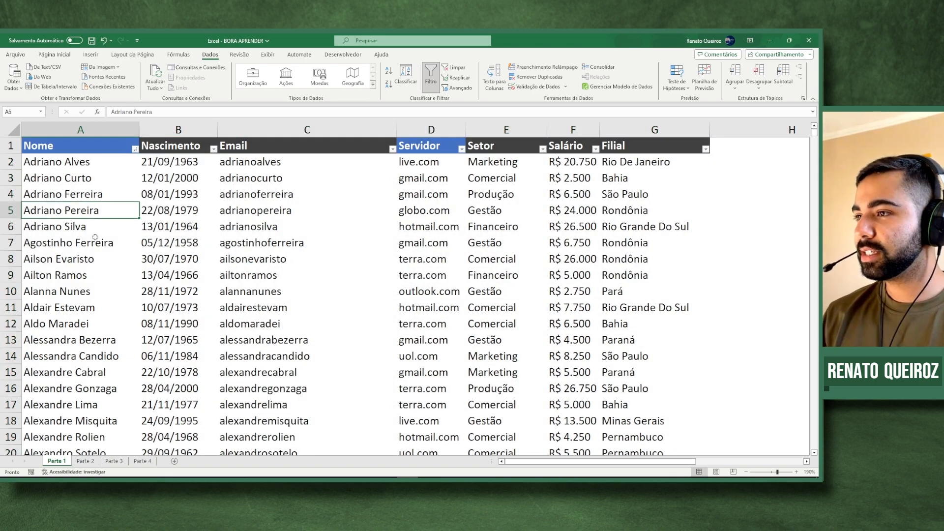
{"action": "scroll", "coordinate": [95, 236], "scroll_direction": "down", "scroll_amount": 11}
{"action": "scroll", "coordinate": [98, 234], "scroll_direction": "up", "scroll_amount": 11}
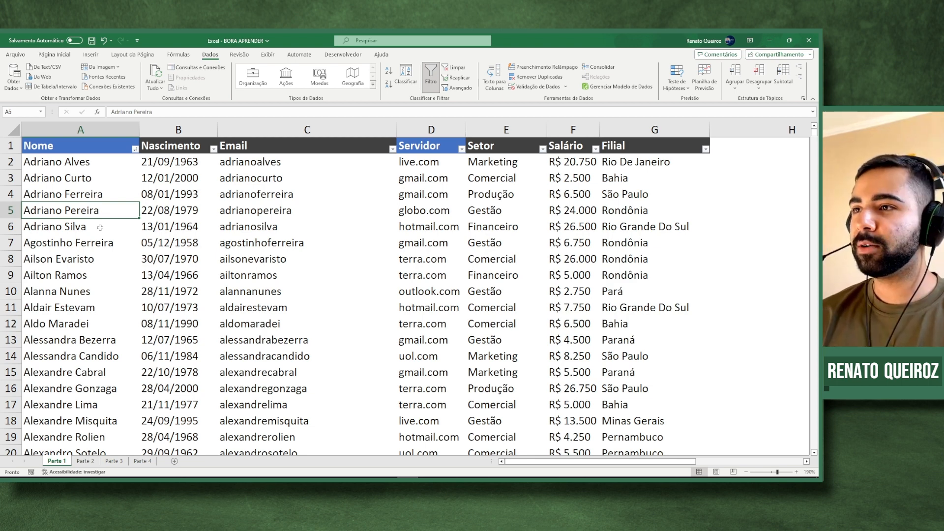
- Undo the Nome deduplication and reselect the full table from A1
{"action": "key", "text": "ctrl+z"}
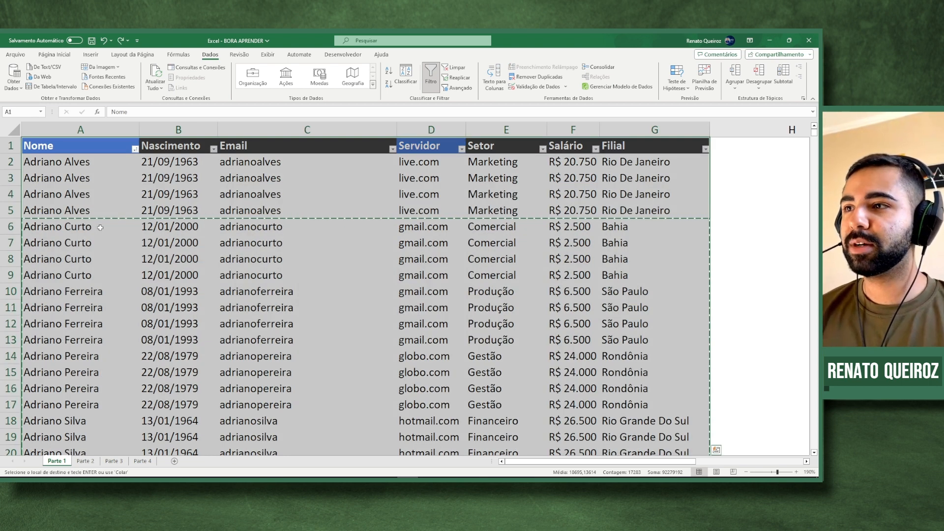
{"action": "left_click", "coordinate": [117, 198]}
{"action": "left_click", "coordinate": [100, 149]}
{"action": "key", "text": "ctrl+shift+Right"}
{"action": "key", "text": "ctrl+shift+Down"}
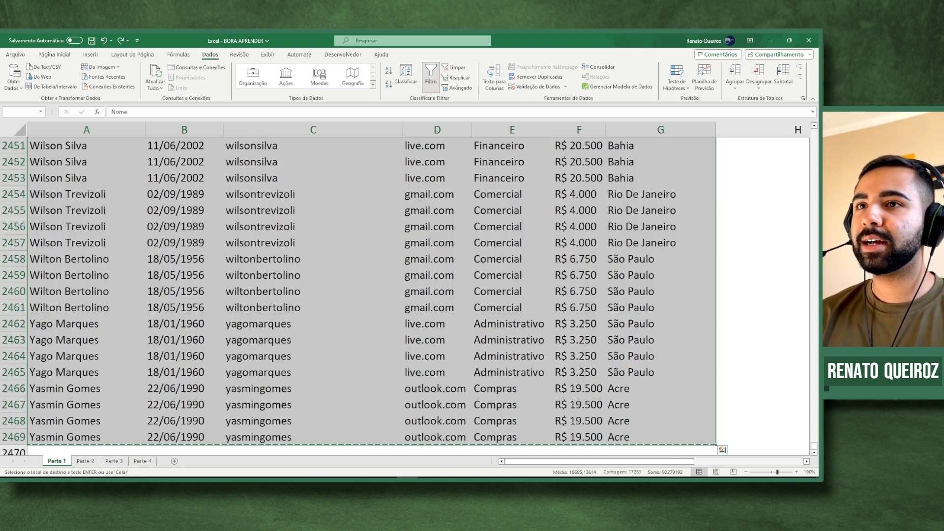
- Remove duplicates comparing only the Servidor and Filial columns
{"action": "left_click", "coordinate": [538, 77]}
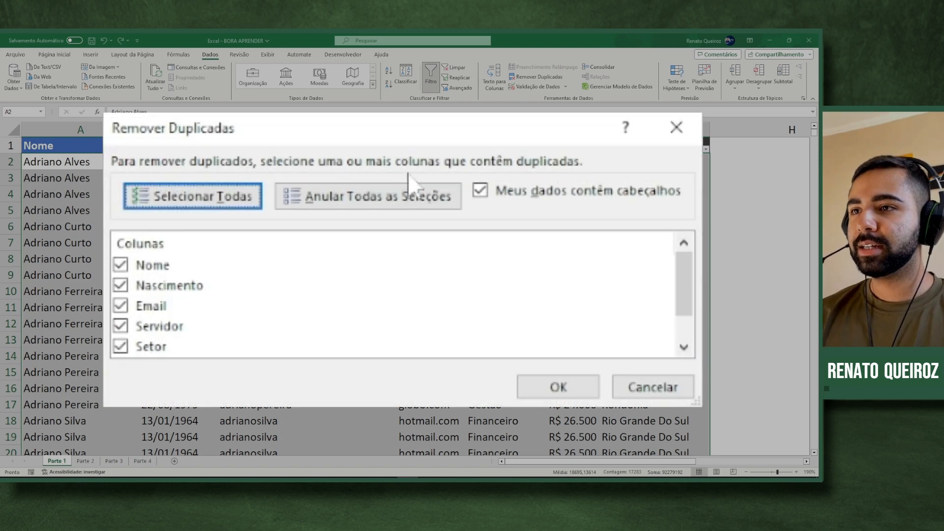
{"action": "left_click", "coordinate": [371, 202]}
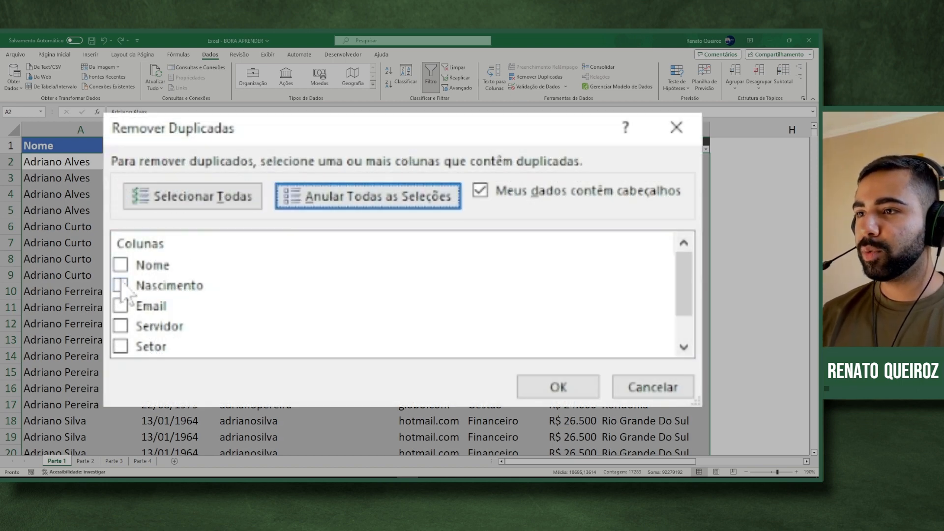
{"action": "left_click", "coordinate": [126, 329]}
{"action": "scroll", "coordinate": [236, 326], "scroll_direction": "down", "scroll_amount": 1}
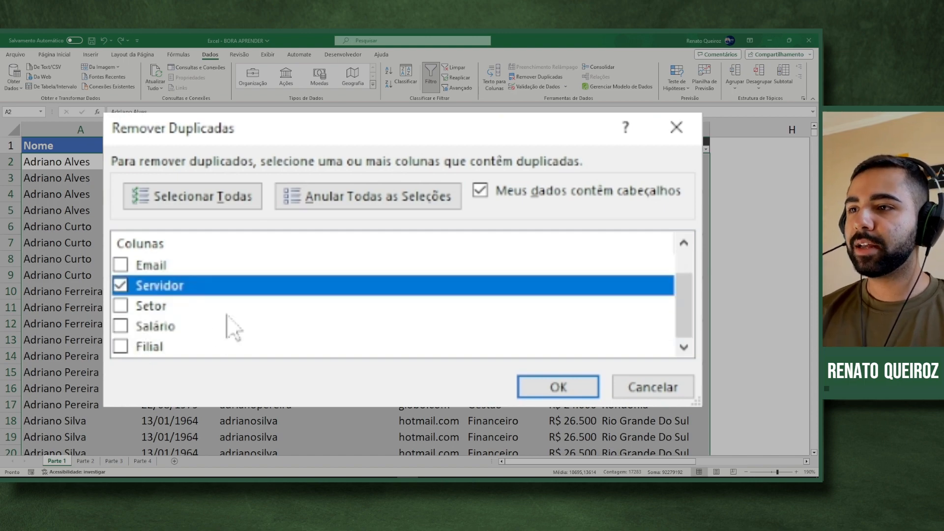
{"action": "left_click", "coordinate": [125, 347]}
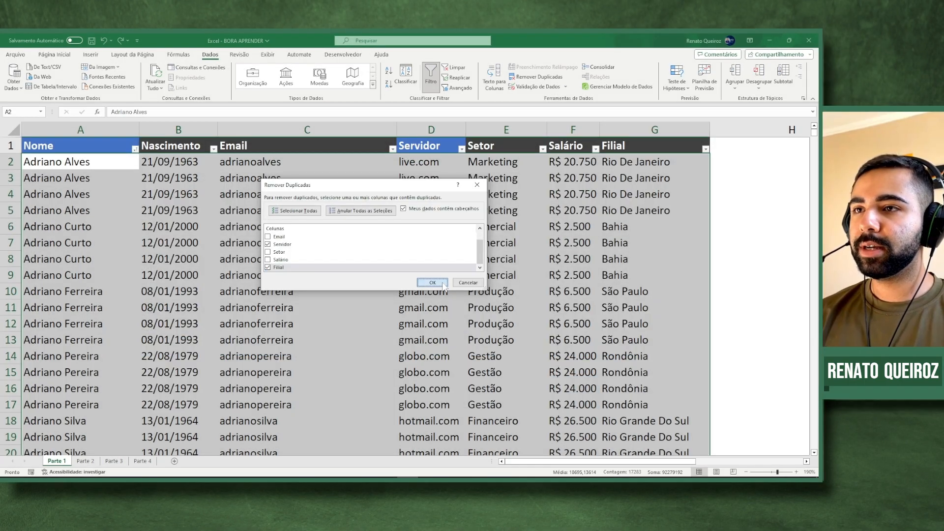
{"action": "left_click", "coordinate": [432, 282]}
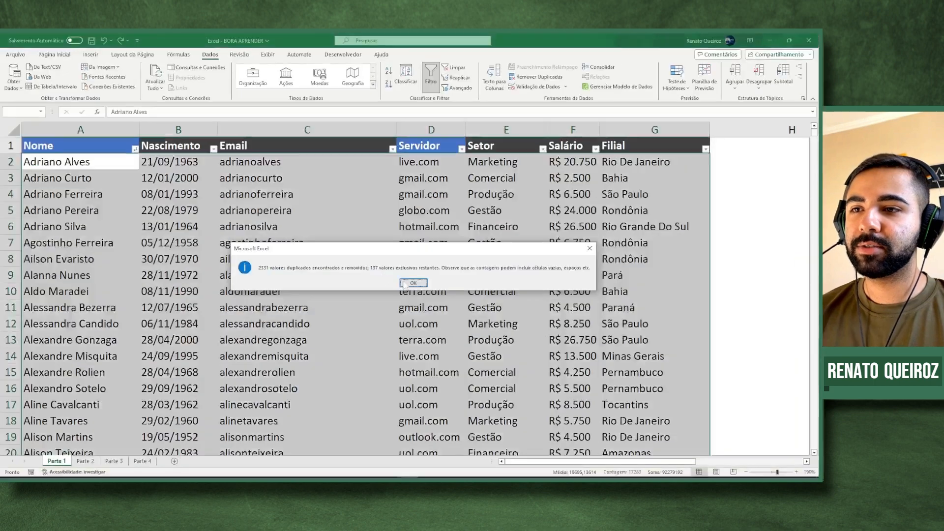
{"action": "left_click", "coordinate": [464, 291]}
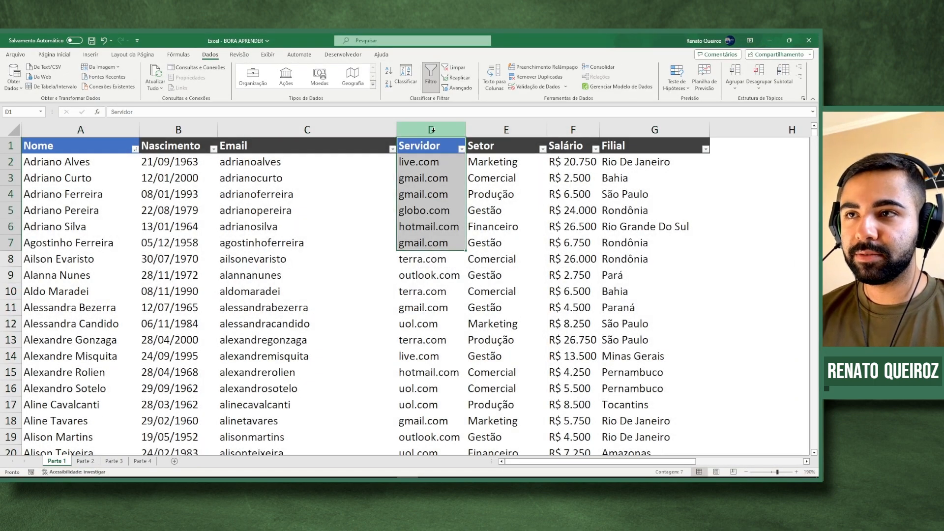
{"action": "left_click", "coordinate": [621, 126], "text": "ctrl"}
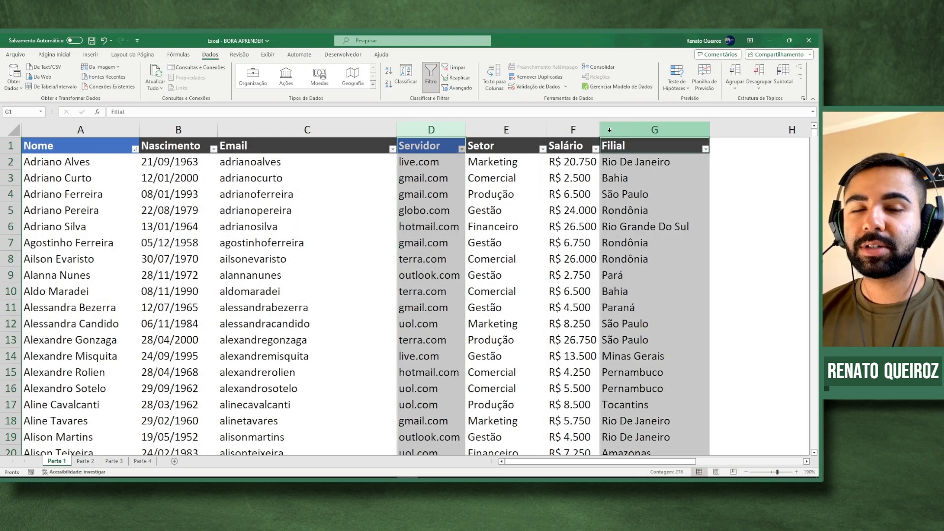
{"action": "left_click", "coordinate": [454, 163]}
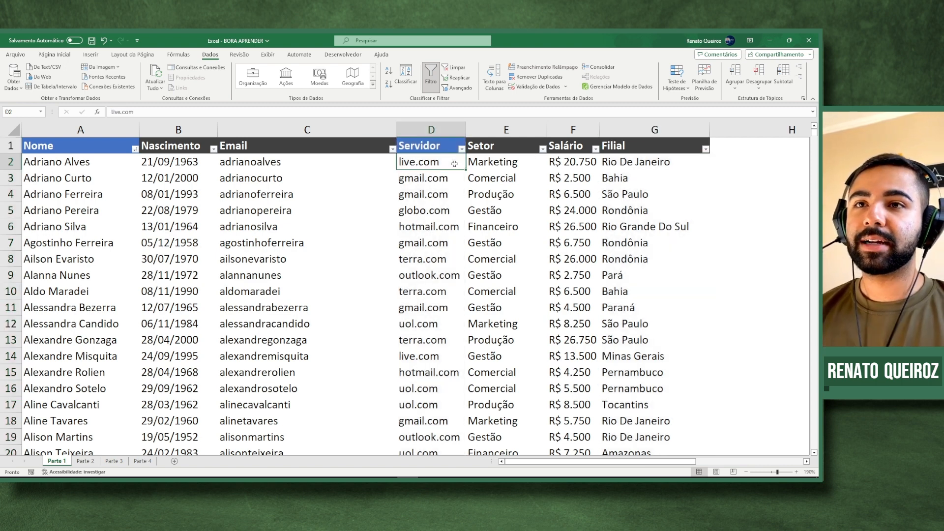
{"action": "left_click_drag", "start_coordinate": [94, 163], "coordinate": [638, 166]}
{"action": "left_click", "coordinate": [636, 165]}
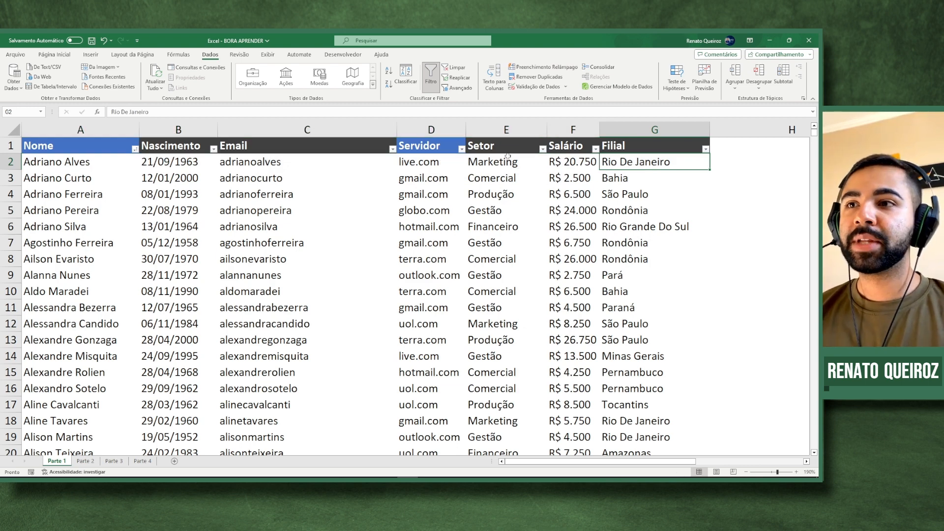
{"action": "left_click", "coordinate": [443, 164]}
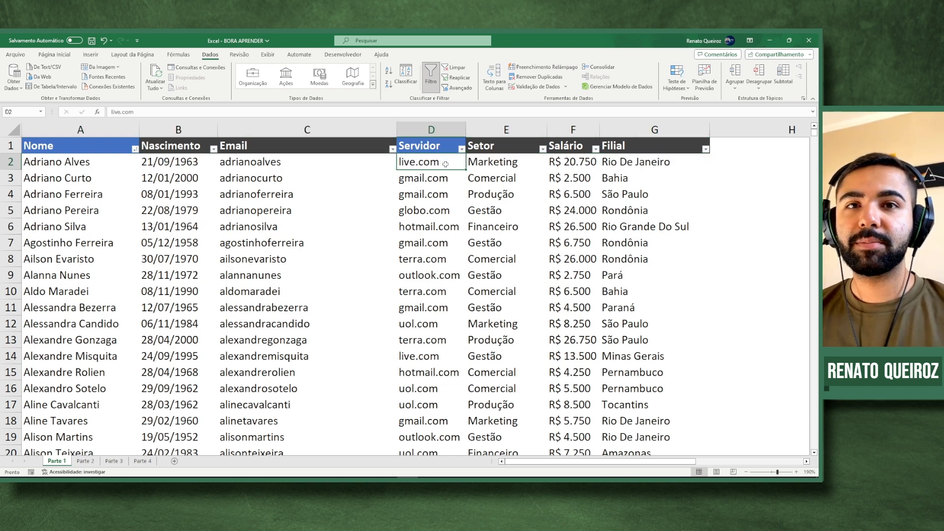
{"action": "left_click", "coordinate": [659, 169]}
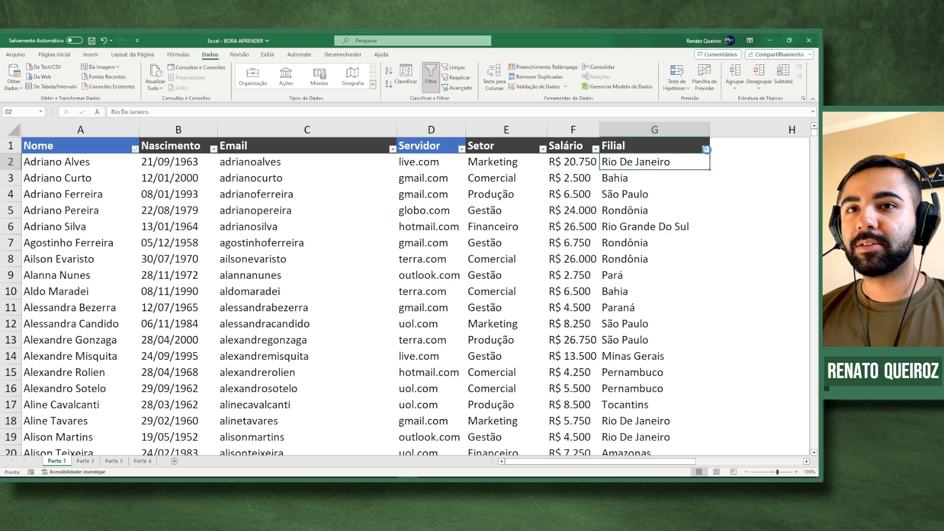
{"action": "left_click", "coordinate": [705, 149]}
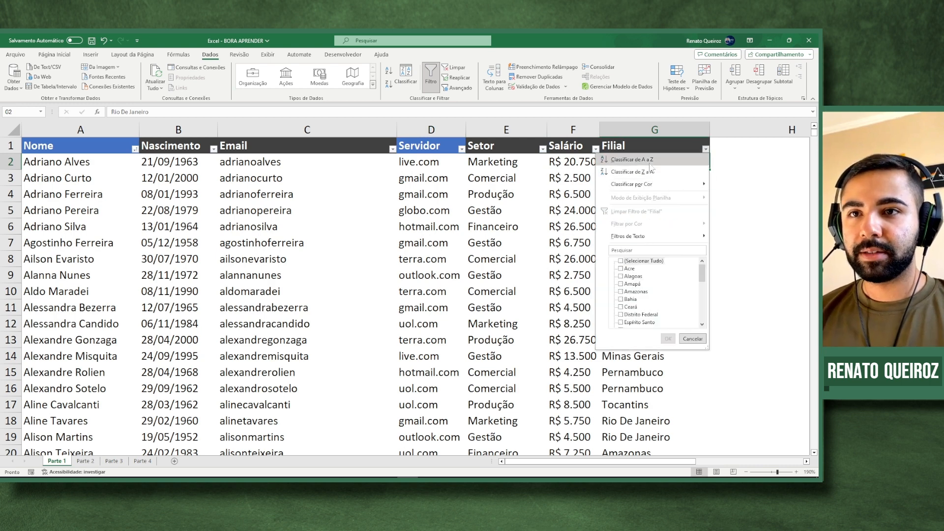
{"action": "left_click", "coordinate": [615, 159]}
{"action": "left_click_drag", "start_coordinate": [626, 160], "coordinate": [443, 180]}
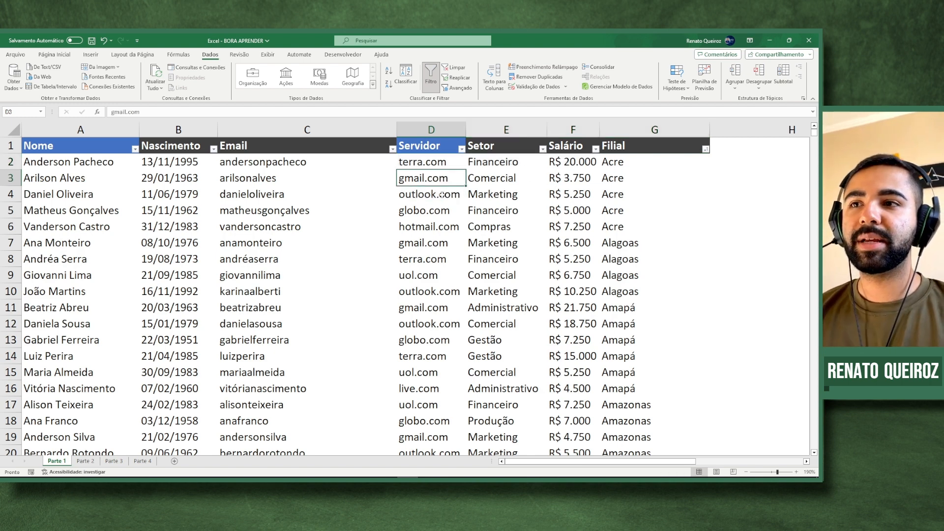
{"action": "left_click", "coordinate": [442, 195]}
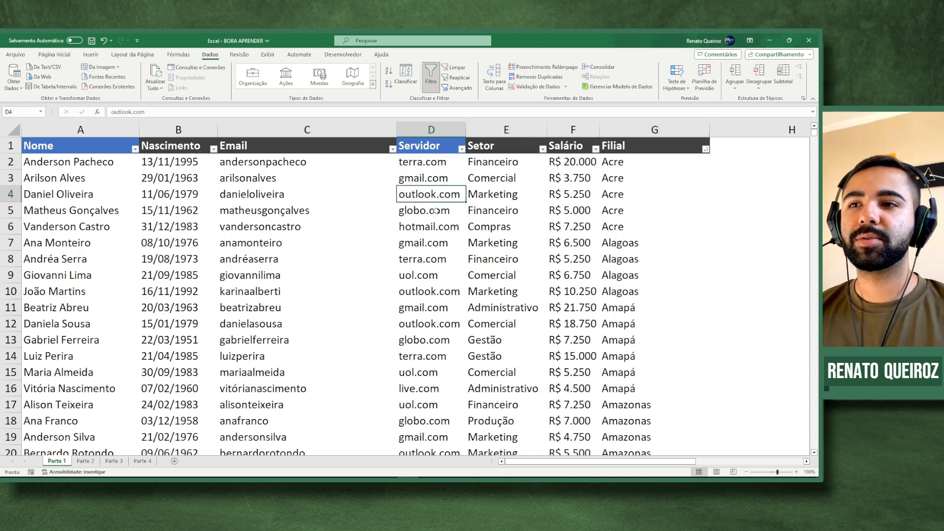
{"action": "left_click_drag", "start_coordinate": [435, 211], "coordinate": [437, 226]}
{"action": "left_click_drag", "start_coordinate": [612, 244], "coordinate": [619, 307]}
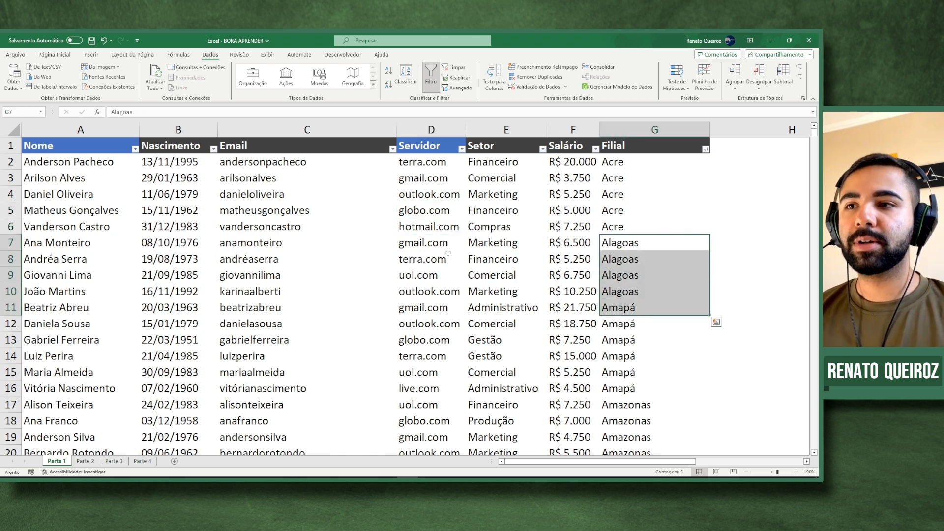
{"action": "left_click", "coordinate": [432, 245]}
{"action": "left_click", "coordinate": [435, 259]}
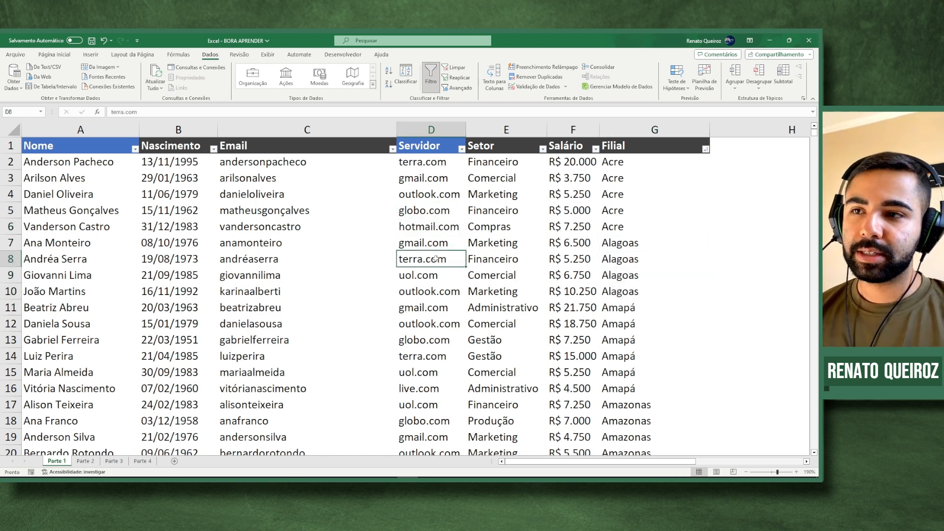
{"action": "left_click", "coordinate": [430, 178]}
{"action": "left_click", "coordinate": [423, 259]}
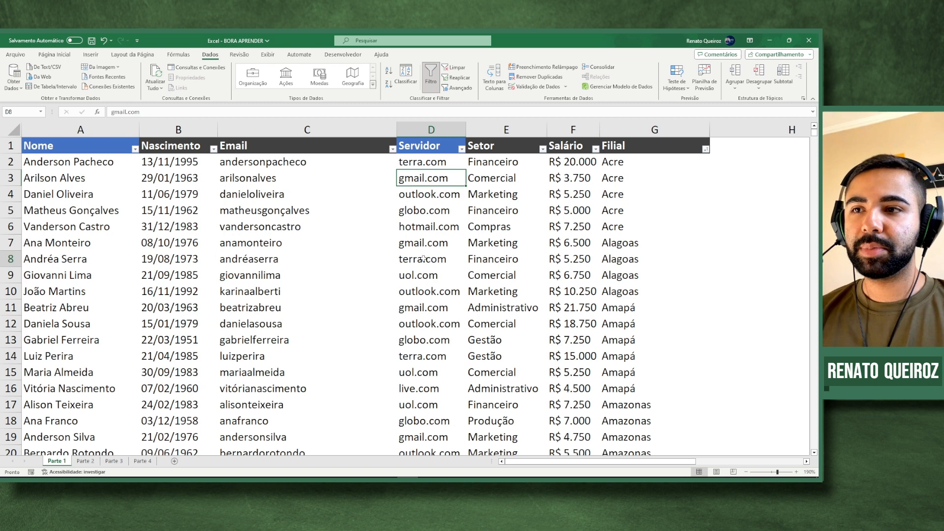
{"action": "left_click", "coordinate": [620, 255]}
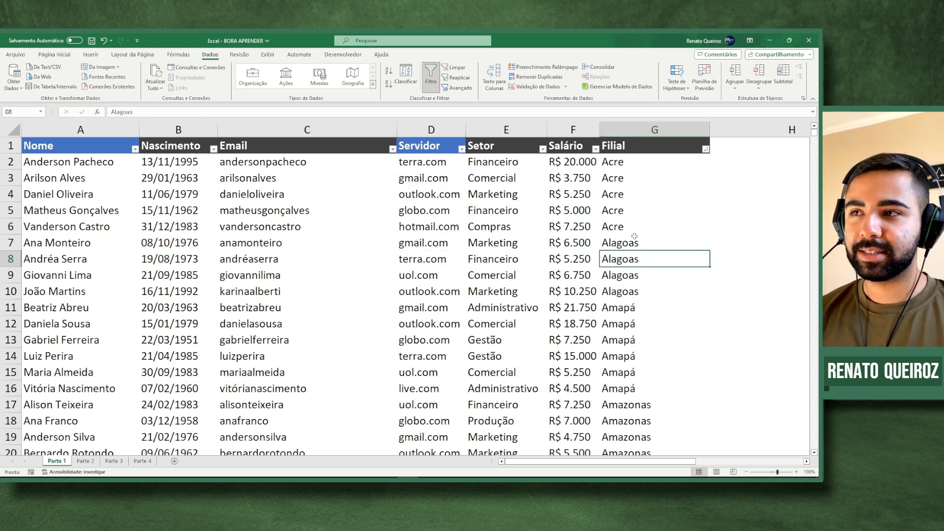
{"action": "key", "text": "ctrl+z"}
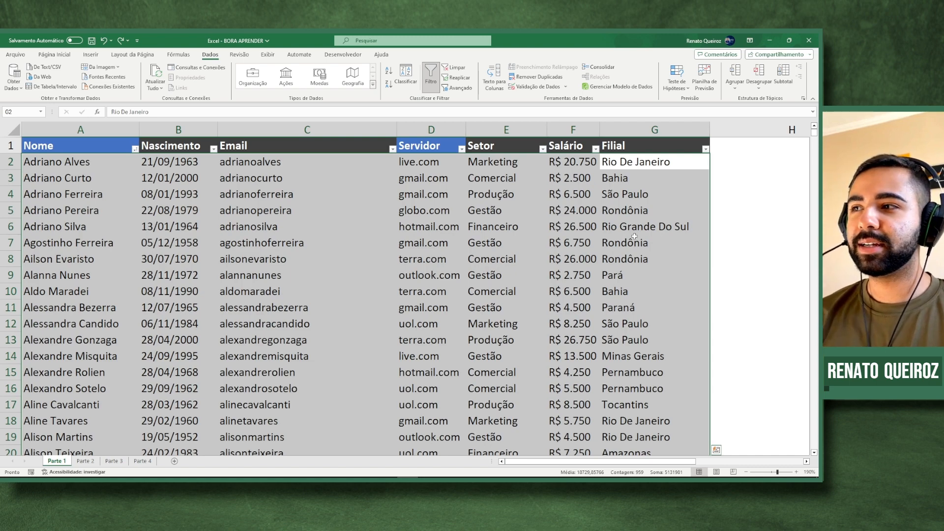
- Undo and redo the duplicate removal, then clear all formats from the data range A1:G138
{"action": "key", "text": "ctrl+z"}
{"action": "left_click", "coordinate": [515, 213]}
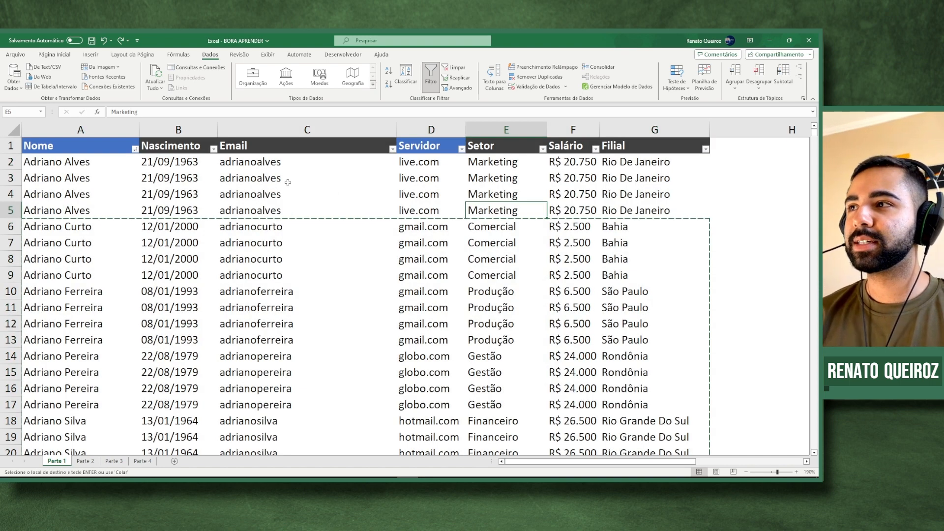
{"action": "left_click", "coordinate": [120, 40]}
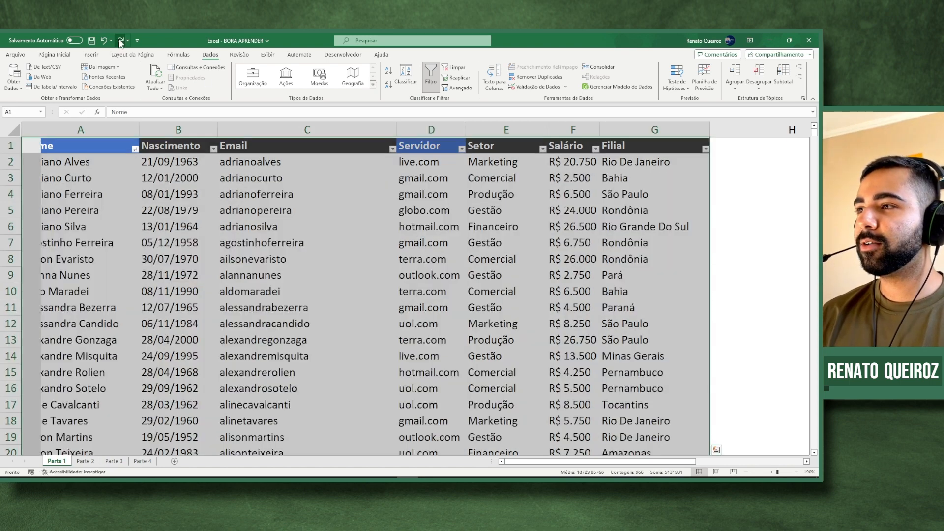
{"action": "left_click", "coordinate": [305, 194]}
{"action": "key", "text": "Left"}
{"action": "key", "text": "Left"}
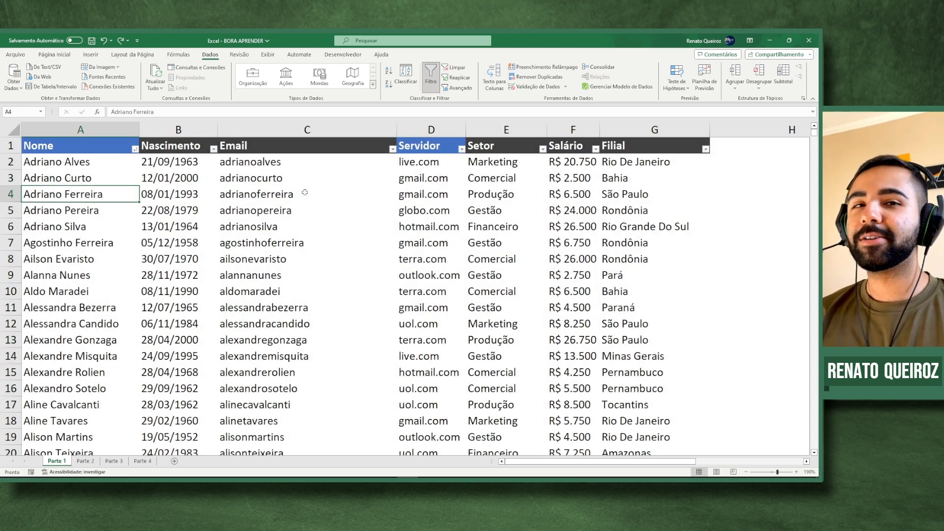
{"action": "left_click", "coordinate": [305, 193]}
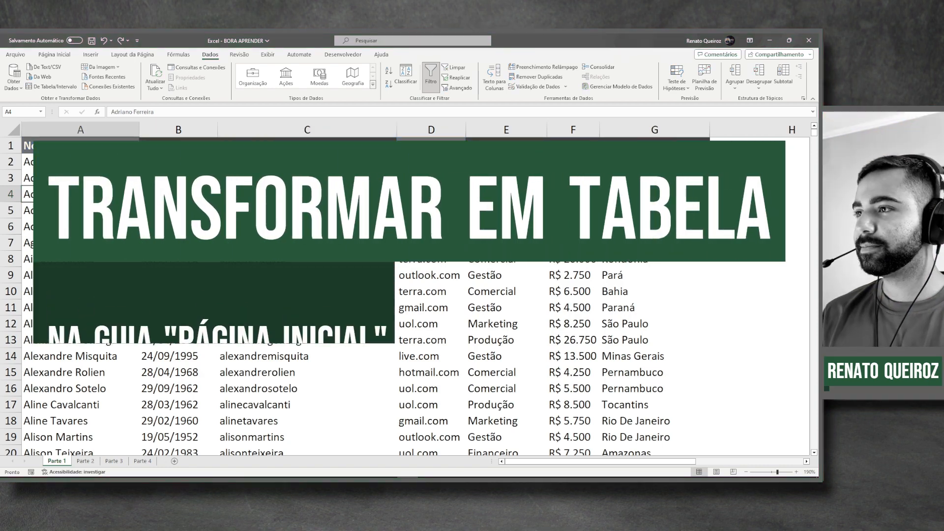
{"action": "key", "text": "ctrl+shift+End"}
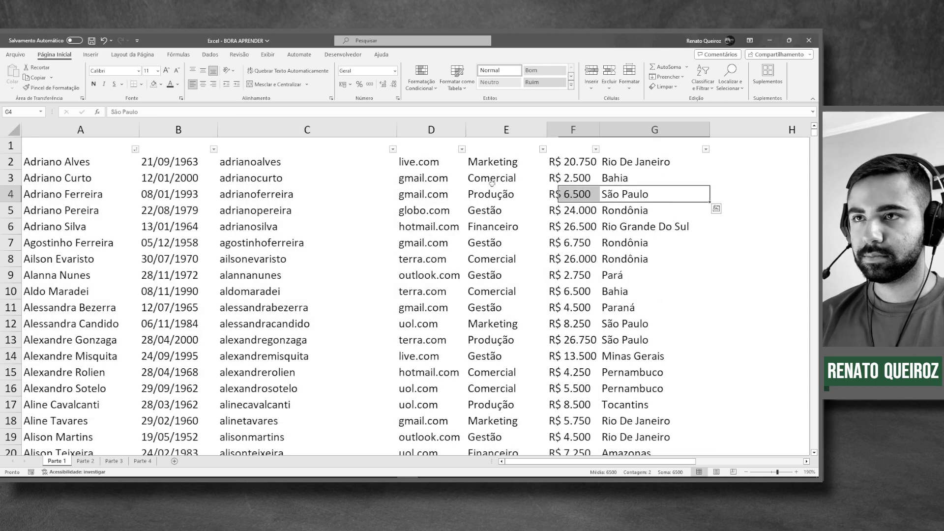
{"action": "left_click", "coordinate": [106, 147]}
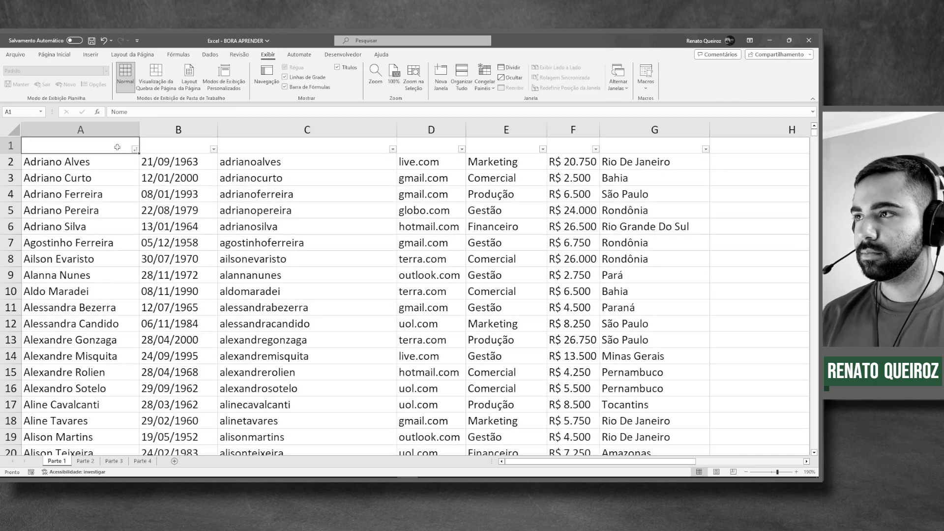
- Apply All Borders to the list and set the header row's font colour to black
{"action": "left_click_drag", "start_coordinate": [81, 145], "coordinate": [705, 145]}
{"action": "left_click", "coordinate": [178, 84]}
{"action": "left_click", "coordinate": [177, 119]}
{"action": "left_click", "coordinate": [202, 181]}
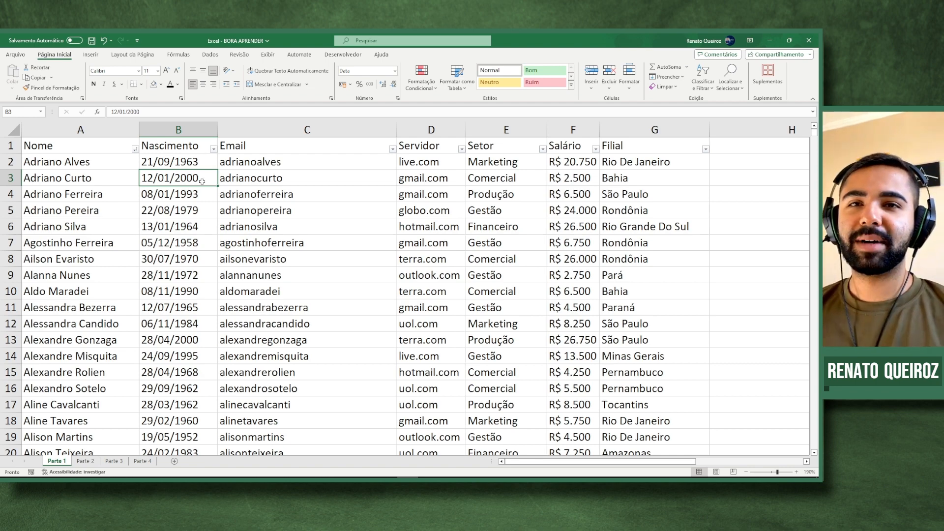
{"action": "scroll", "coordinate": [221, 206], "scroll_direction": "down", "scroll_amount": 11}
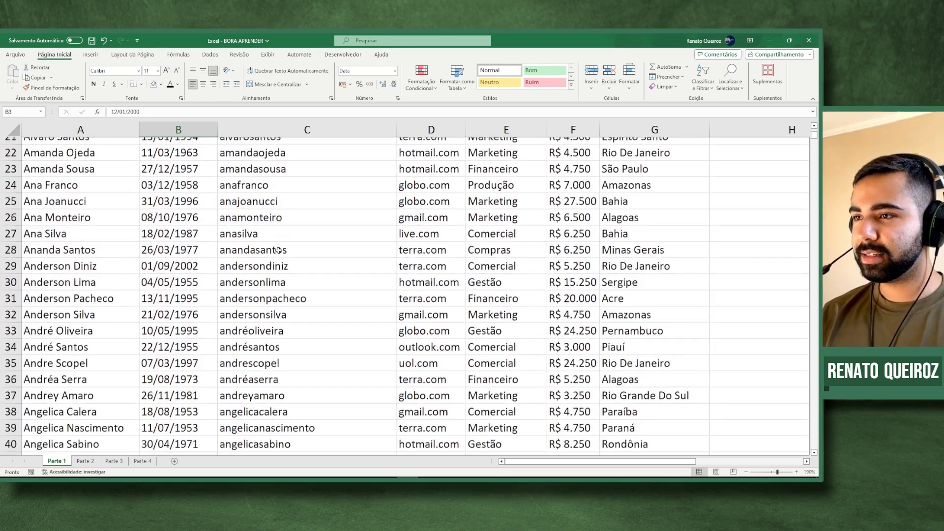
{"action": "scroll", "coordinate": [275, 276], "scroll_direction": "up", "scroll_amount": 5}
{"action": "scroll", "coordinate": [275, 276], "scroll_direction": "up", "scroll_amount": 6}
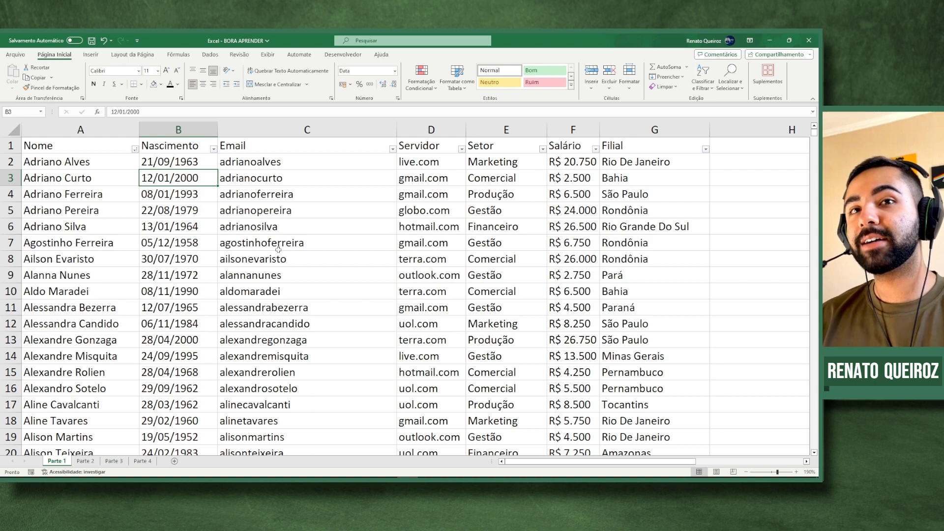
{"action": "left_click", "coordinate": [279, 249]}
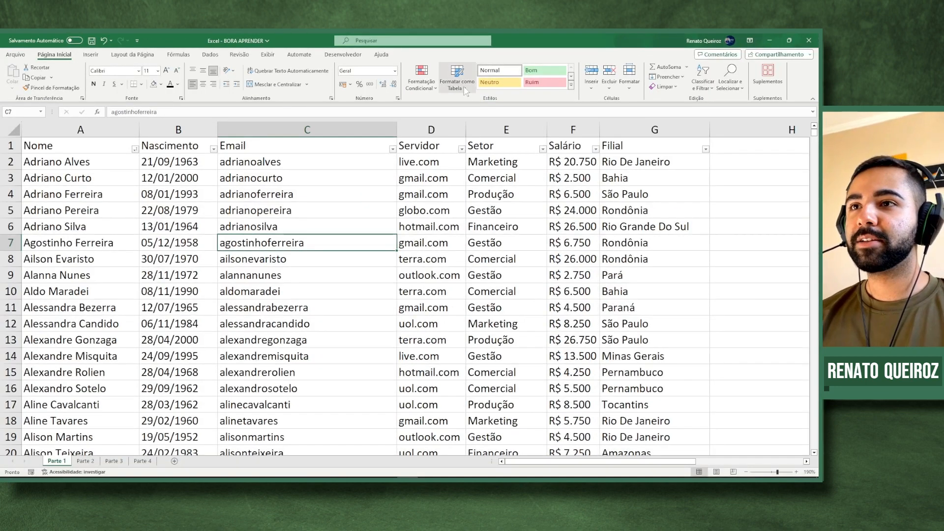
- Format A1:G618 as a blue banded table with headers, creating Tabela1
{"action": "left_click", "coordinate": [406, 143]}
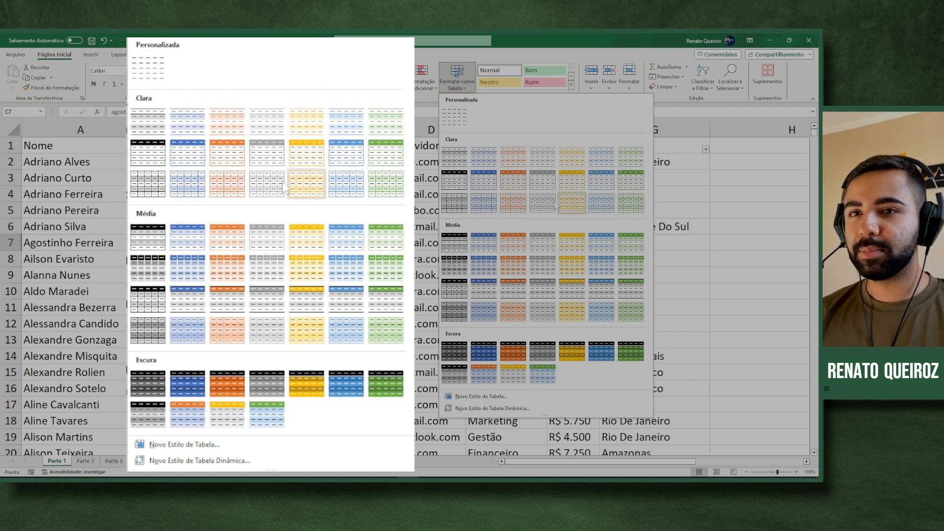
{"action": "left_click", "coordinate": [578, 231]}
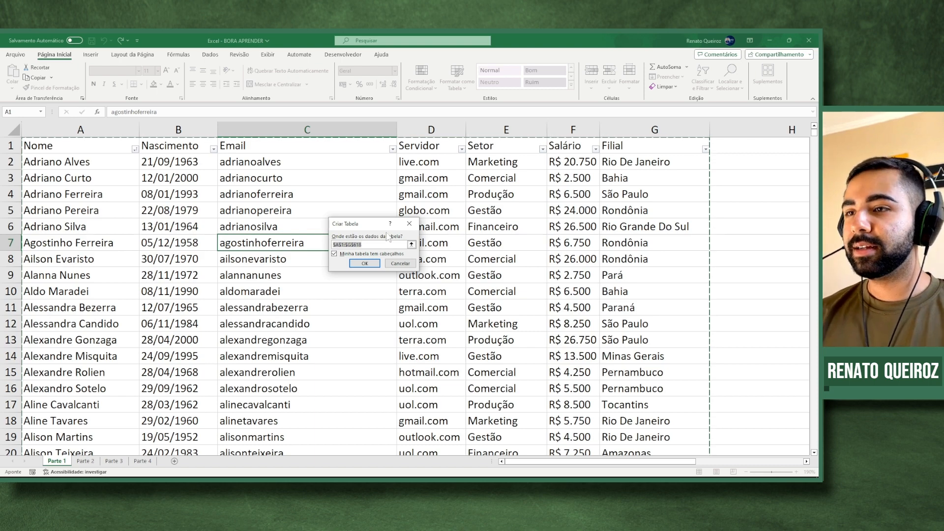
{"action": "left_click", "coordinate": [364, 263]}
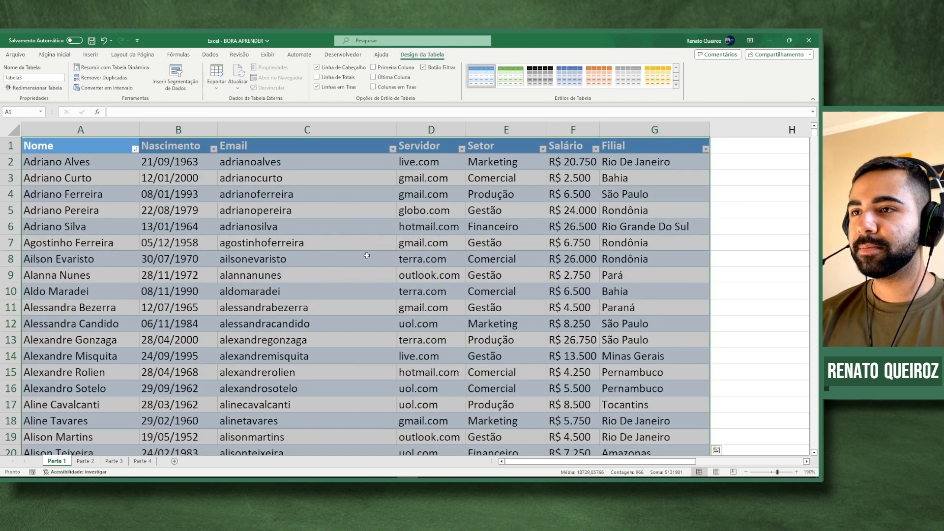
{"action": "left_click", "coordinate": [366, 224]}
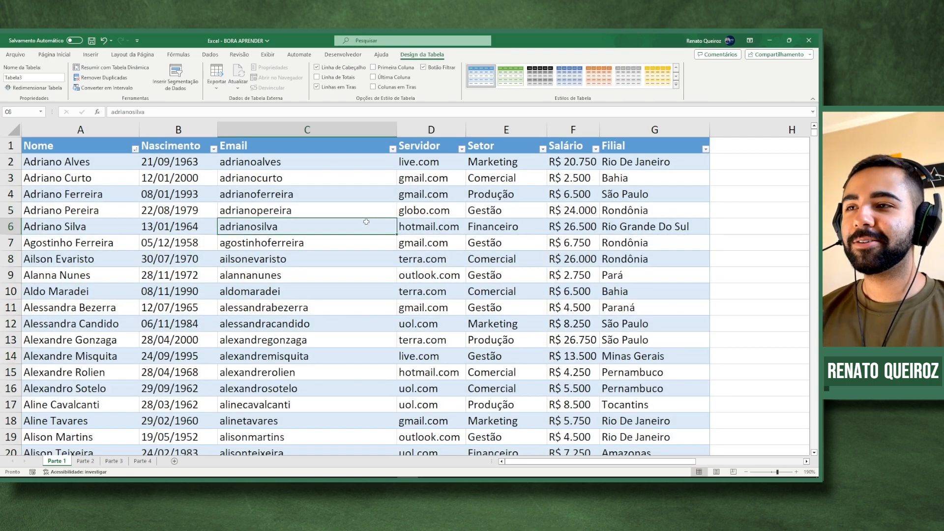
{"action": "left_click", "coordinate": [273, 195]}
{"action": "left_click_drag", "start_coordinate": [106, 146], "coordinate": [295, 258]}
{"action": "left_click", "coordinate": [502, 239]}
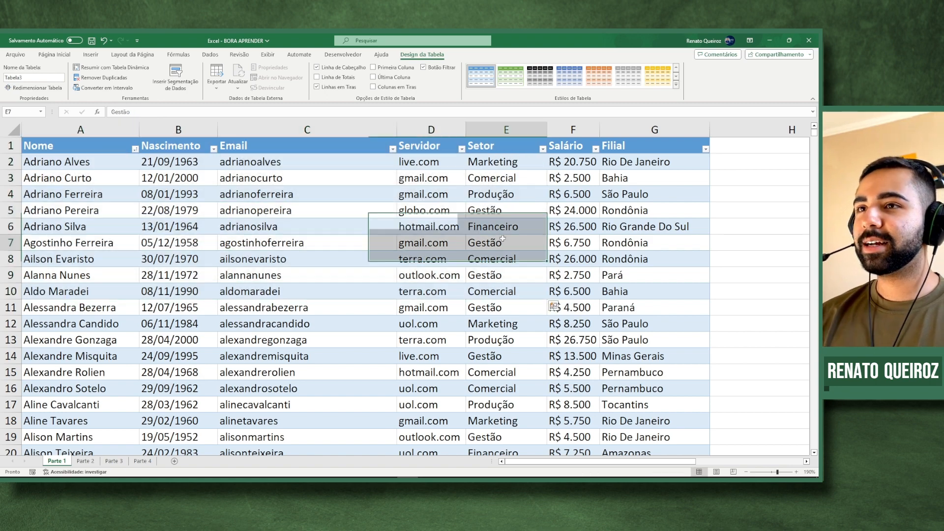
{"action": "scroll", "coordinate": [502, 239], "scroll_direction": "down", "scroll_amount": 1}
{"action": "scroll", "coordinate": [502, 238], "scroll_direction": "up", "scroll_amount": 1}
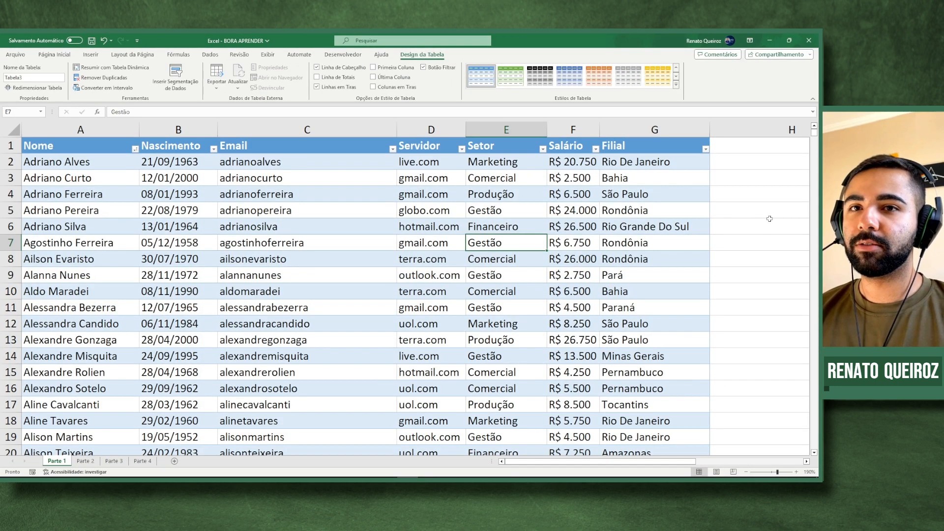
{"action": "left_click", "coordinate": [775, 222]}
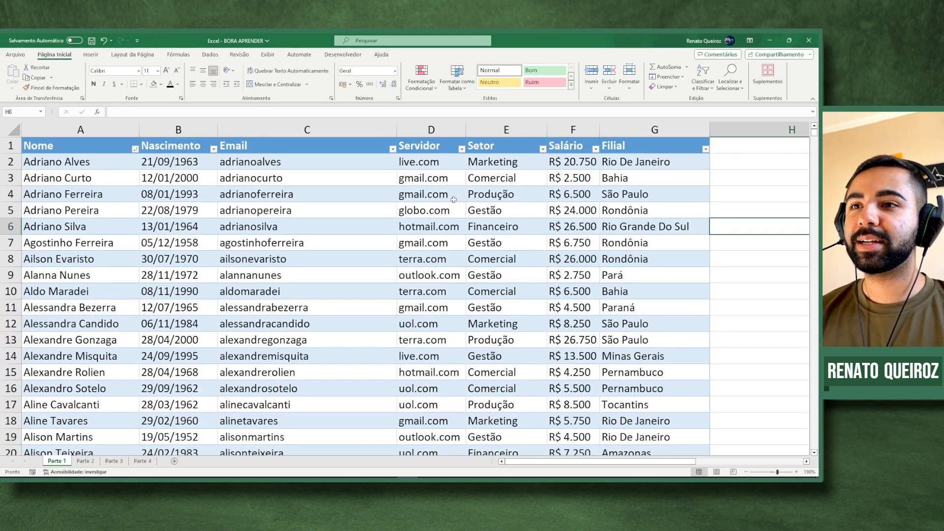
{"action": "left_click", "coordinate": [472, 362]}
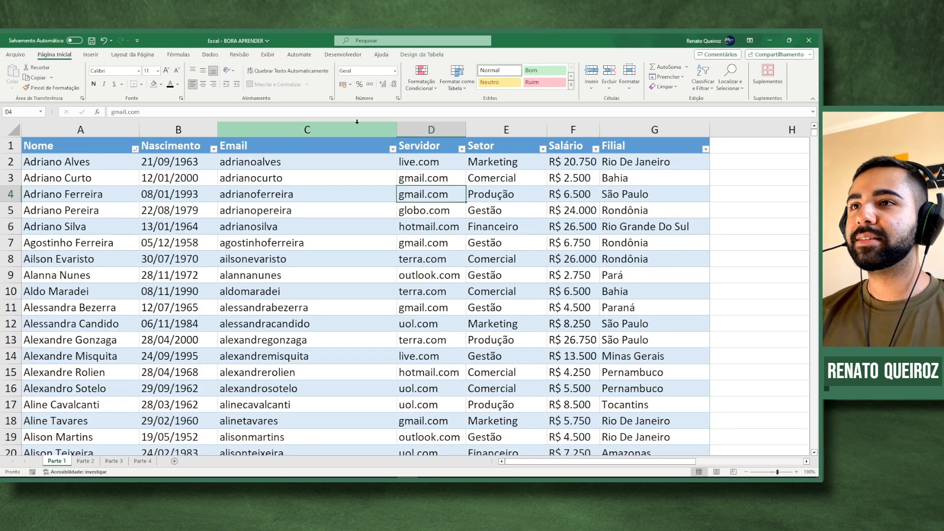
{"action": "left_click", "coordinate": [421, 55]}
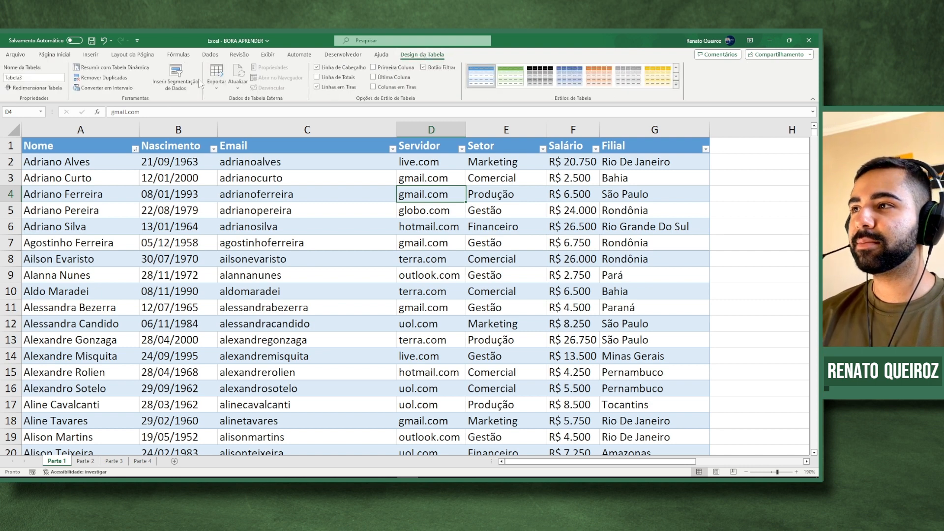
{"action": "left_click", "coordinate": [388, 206]}
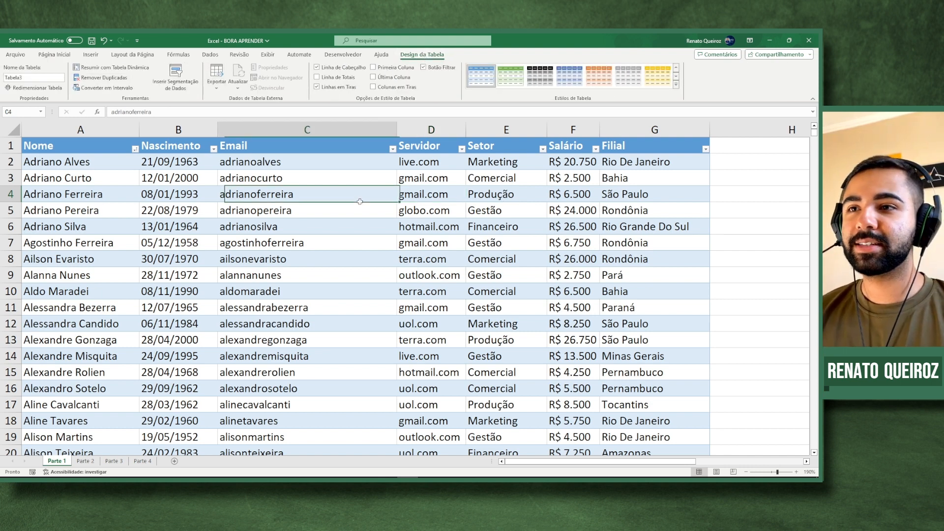
{"action": "left_click", "coordinate": [756, 246]}
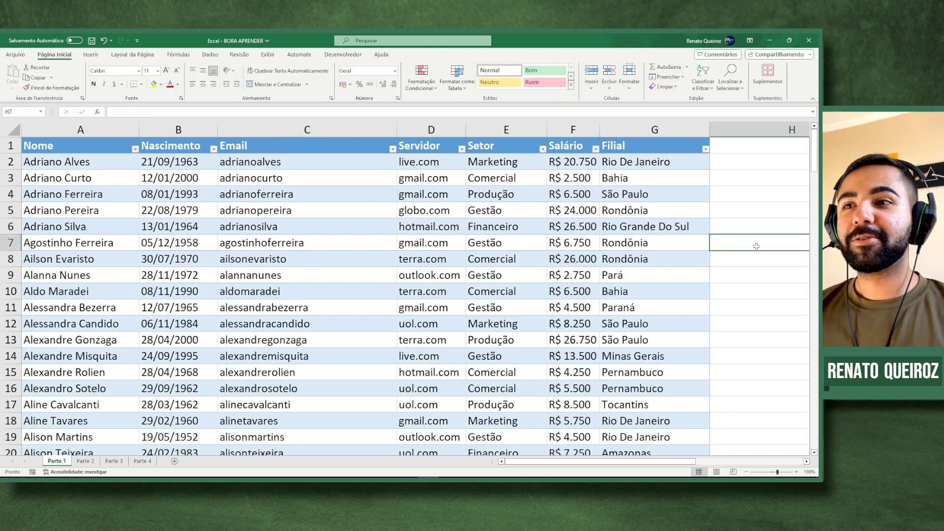
{"action": "key", "text": "Left"}
{"action": "key", "text": "Left"}
{"action": "key", "text": "Left"}
{"action": "key", "text": "Left"}
{"action": "key", "text": "Left"}
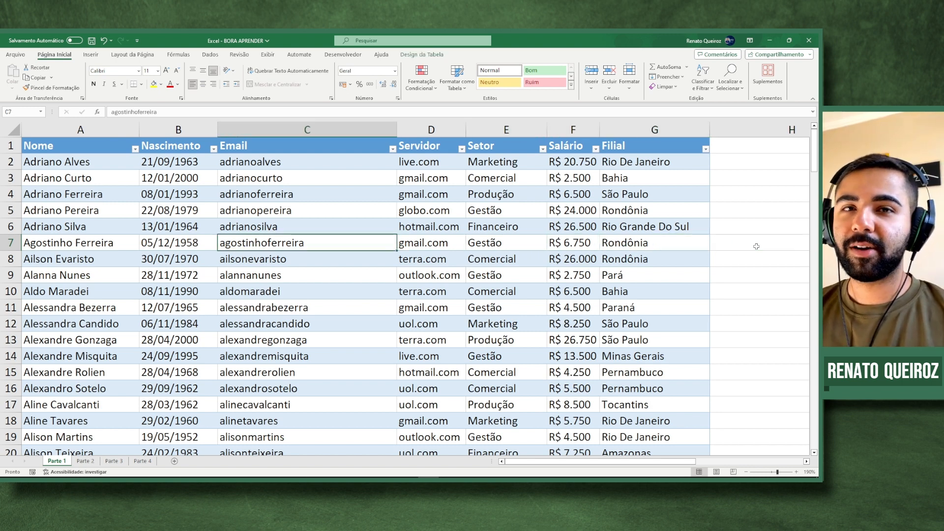
{"action": "key", "text": "Left"}
{"action": "key", "text": "Left"}
{"action": "key", "text": "Up"}
{"action": "key", "text": "Up"}
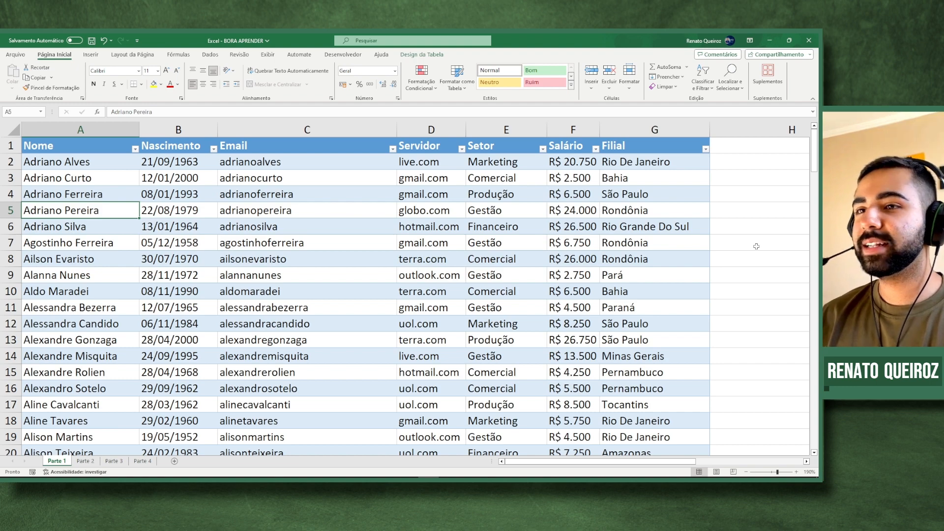
{"action": "left_click", "coordinate": [442, 227]}
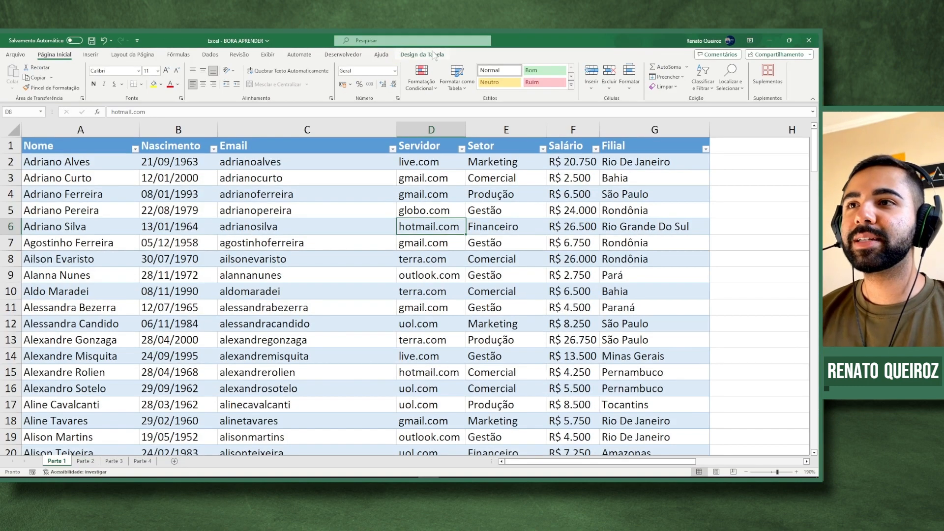
- On the Design da Tabela tab, select the current name Tabela1 in the Nome da Tabela box
{"action": "left_click", "coordinate": [388, 75]}
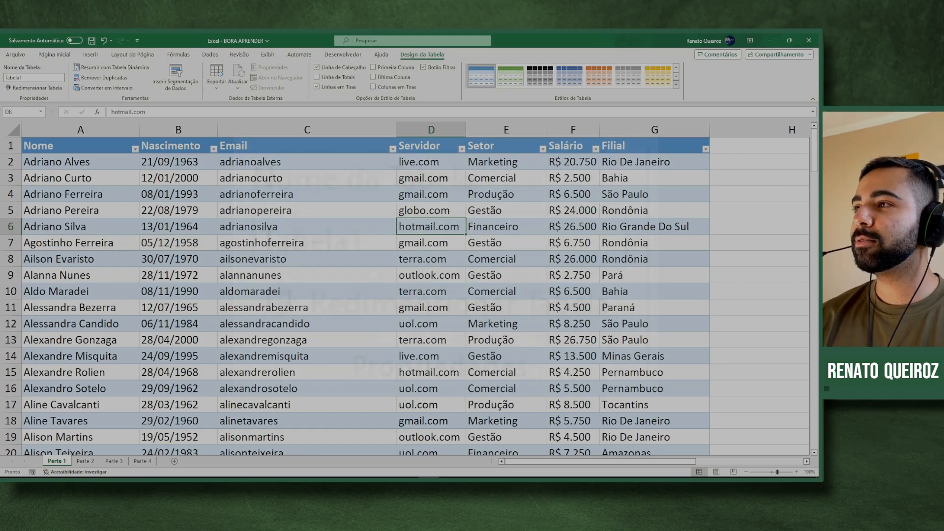
{"action": "left_click", "coordinate": [79, 122]}
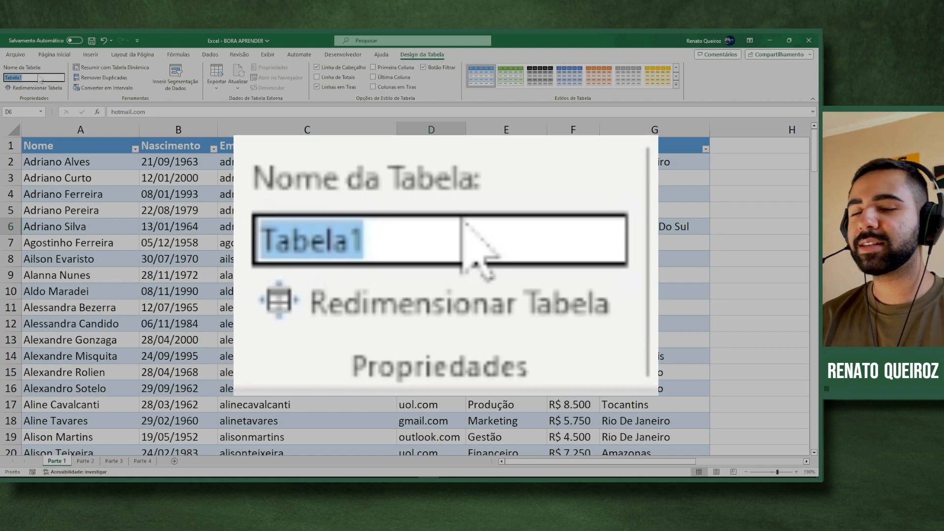
- Name the table TabelaPrincipal after Excel rejects 'Tabela Principal' because of its space
{"action": "key", "text": "BackSpace"}
{"action": "type", "text": "Tabela"}
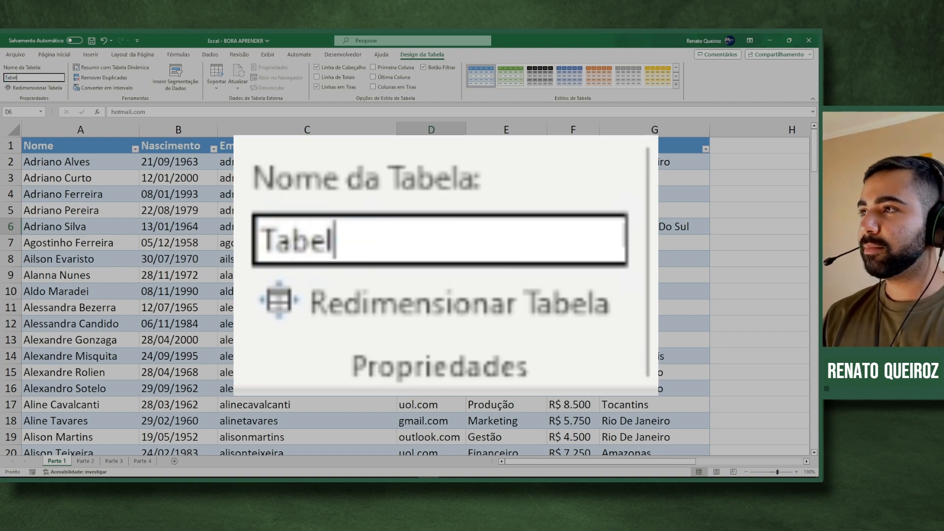
{"action": "type", "text": " Principal"}
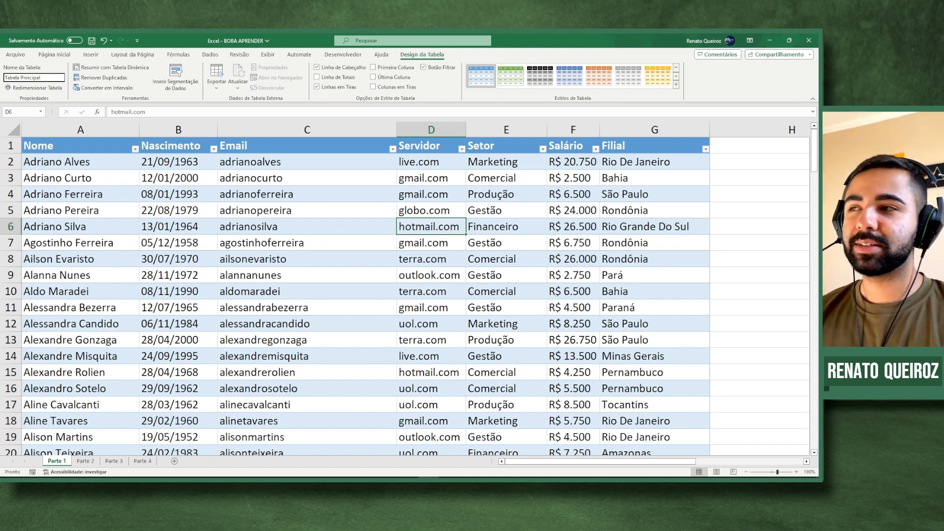
{"action": "key", "text": "Return"}
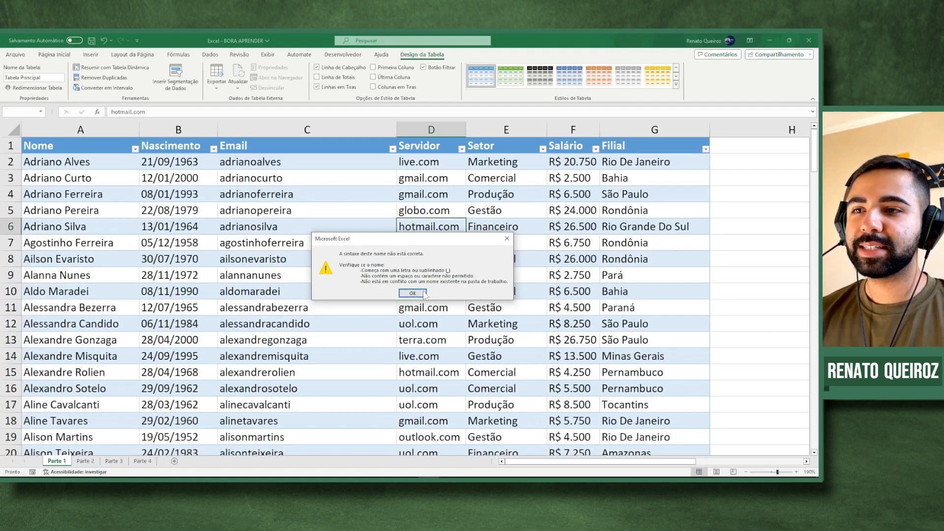
{"action": "left_click", "coordinate": [401, 314]}
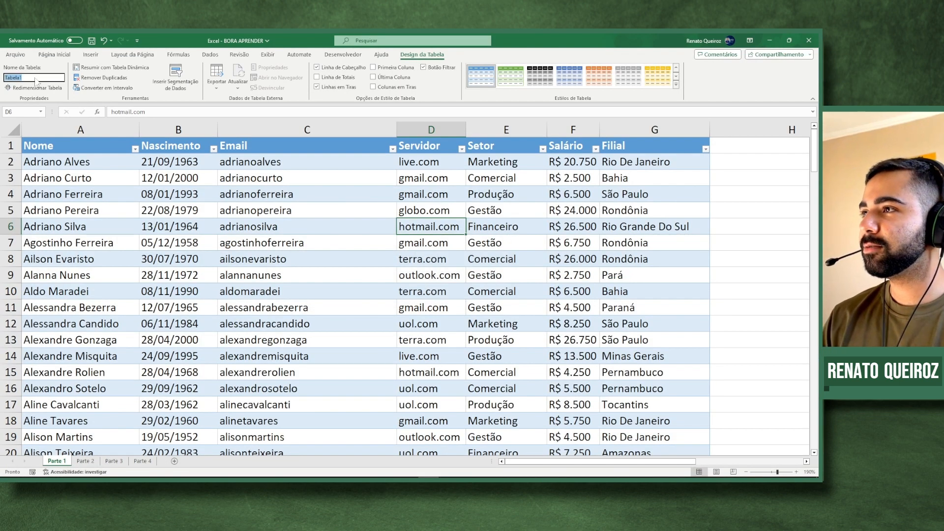
{"action": "key", "text": "BackSpace"}
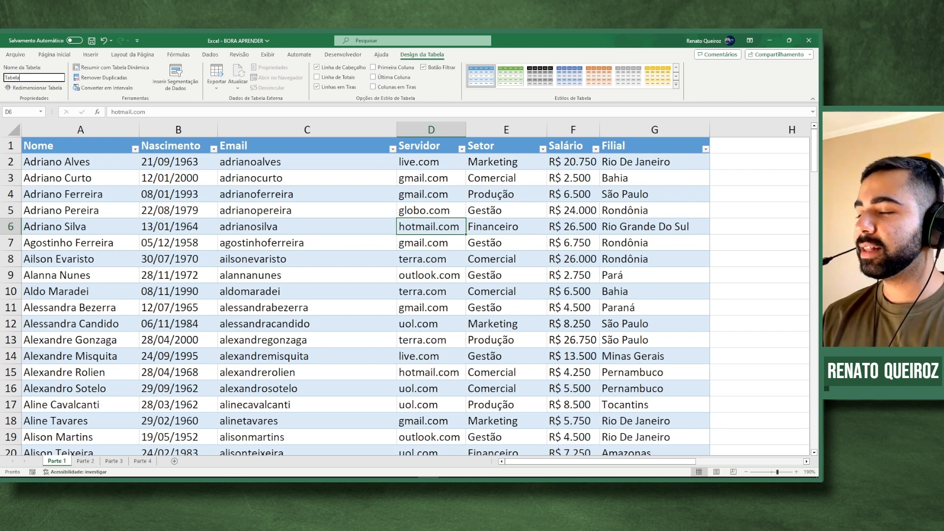
{"action": "type", "text": "TabelaPrincipal"}
{"action": "key", "text": "Return"}
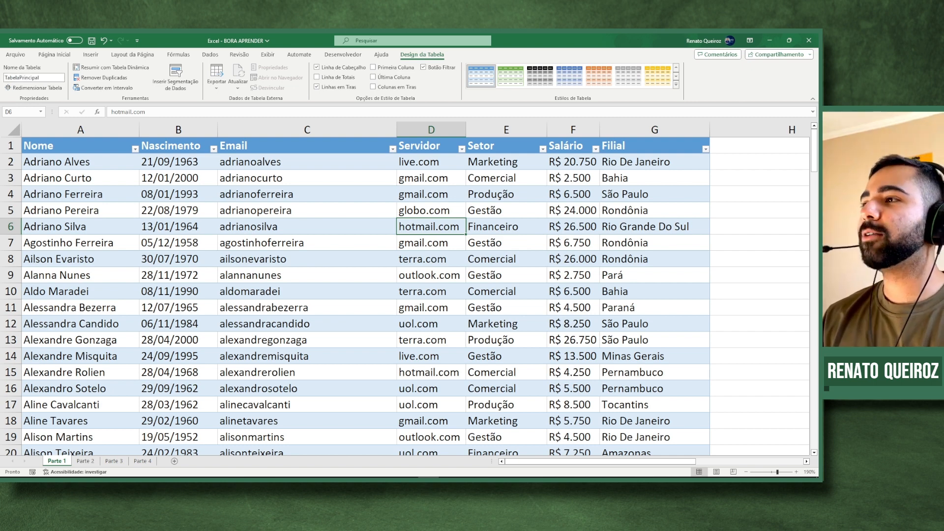
{"action": "left_click", "coordinate": [277, 207]}
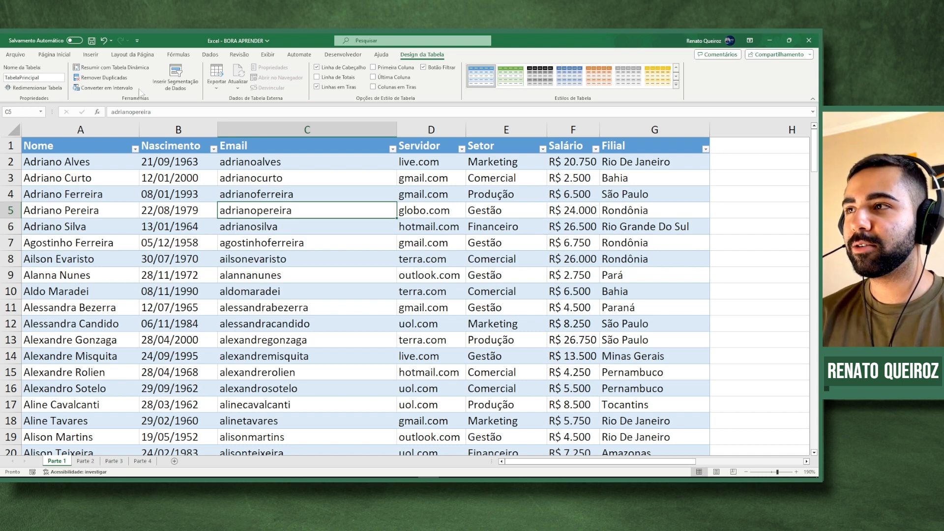
- Jump from the Email column down to the table's last data row, row 138
{"action": "left_click", "coordinate": [241, 173]}
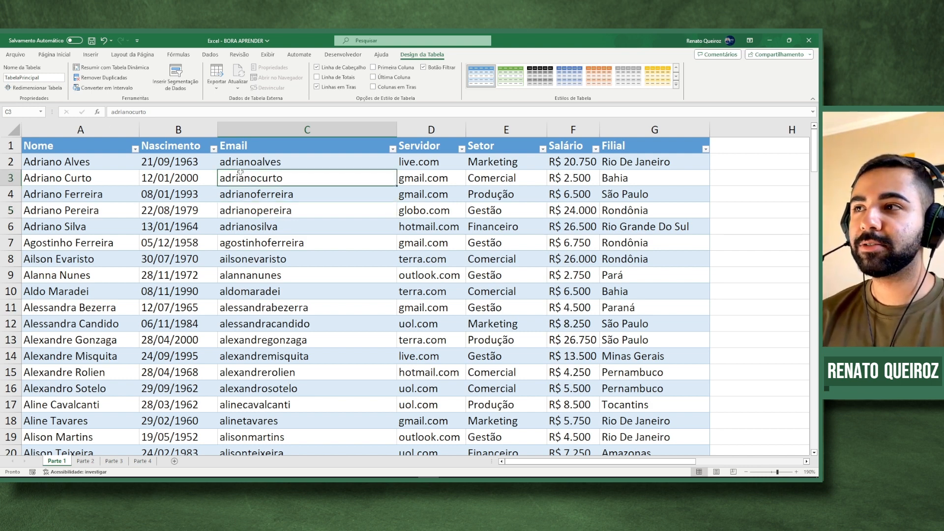
{"action": "key", "text": "ctrl+Down"}
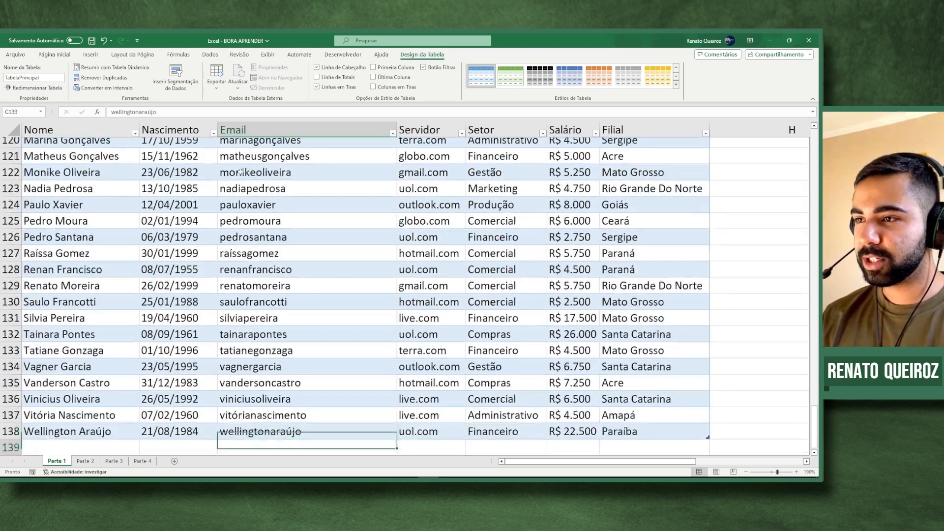
{"action": "key", "text": "Down"}
{"action": "key", "text": "Down"}
{"action": "key", "text": "Down"}
{"action": "key", "text": "Up"}
{"action": "key", "text": "Up"}
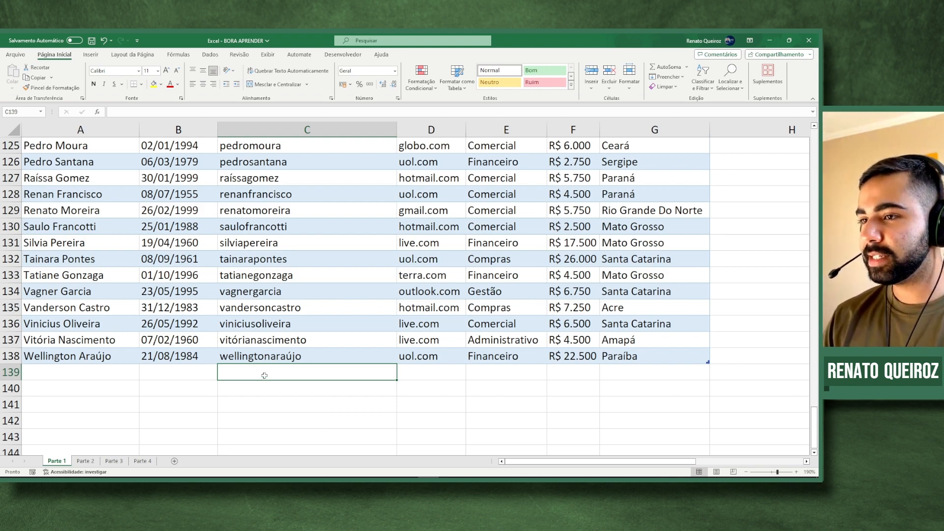
{"action": "scroll", "coordinate": [263, 416], "scroll_direction": "up", "scroll_amount": 1, "text": "ctrl"}
{"action": "scroll", "coordinate": [285, 339], "scroll_direction": "up", "scroll_amount": 3, "text": "ctrl"}
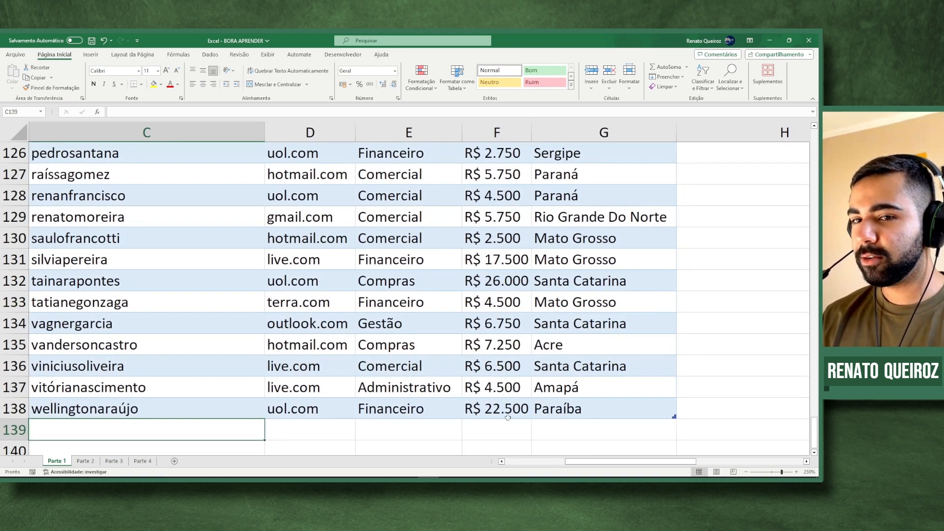
{"action": "left_click_drag", "start_coordinate": [585, 462], "coordinate": [502, 462]}
{"action": "scroll", "coordinate": [322, 375], "scroll_direction": "down", "scroll_amount": 2}
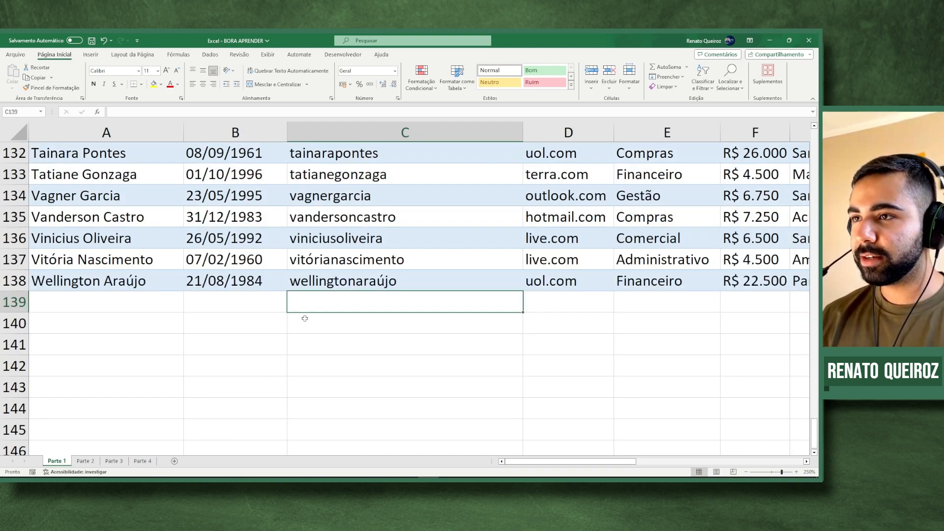
{"action": "left_click", "coordinate": [132, 300]}
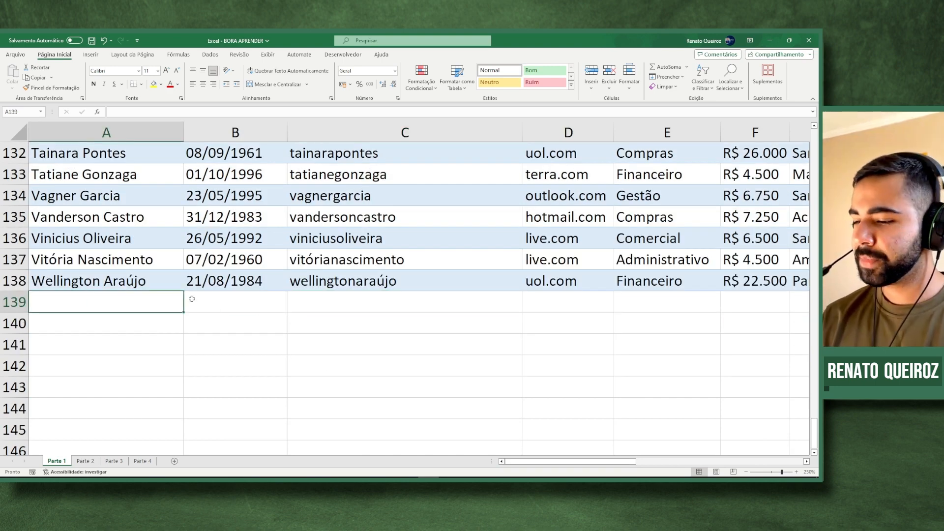
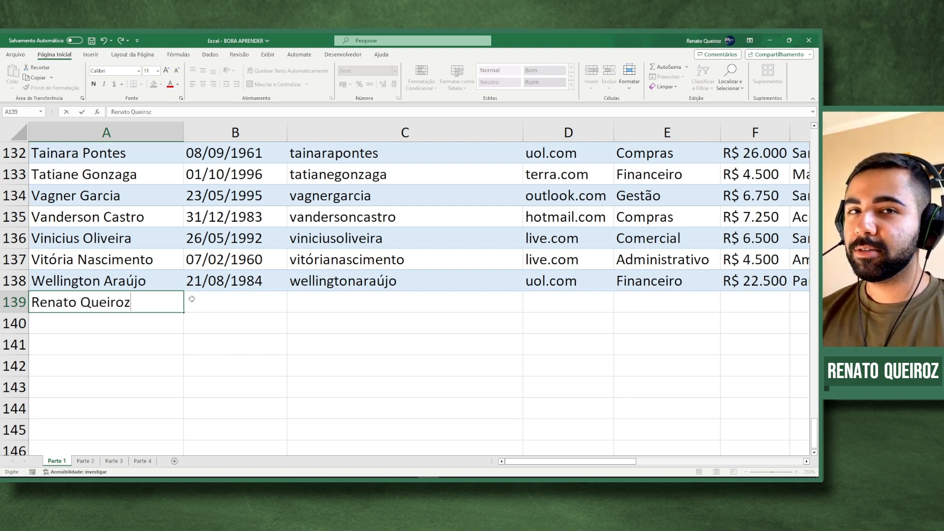
{"action": "key", "text": "Return"}
{"action": "key", "text": "Up"}
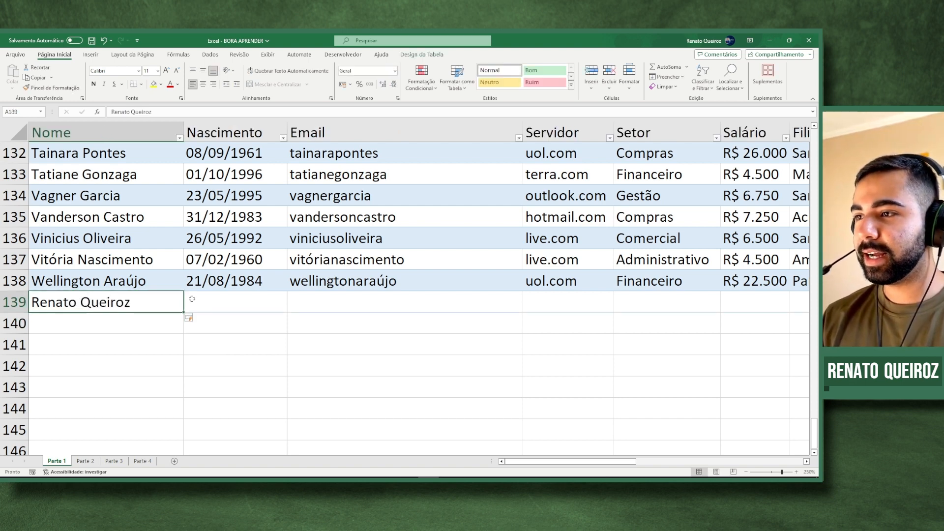
{"action": "left_click", "coordinate": [214, 324]}
{"action": "left_click", "coordinate": [207, 298]}
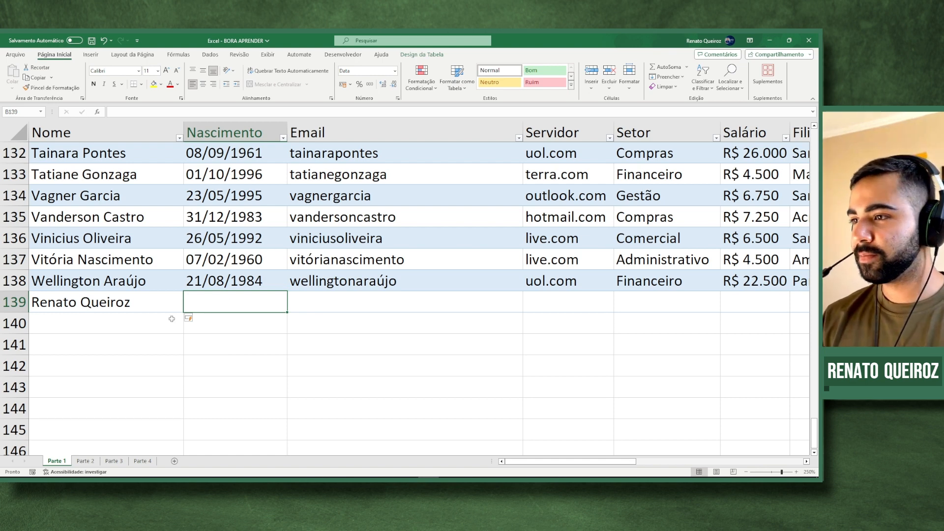
{"action": "left_click", "coordinate": [148, 343]}
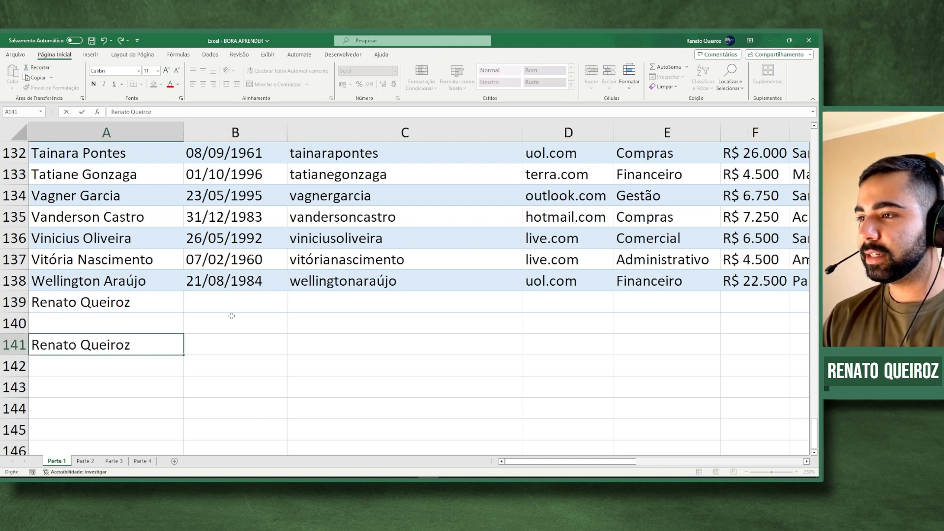
{"action": "key", "text": "Return"}
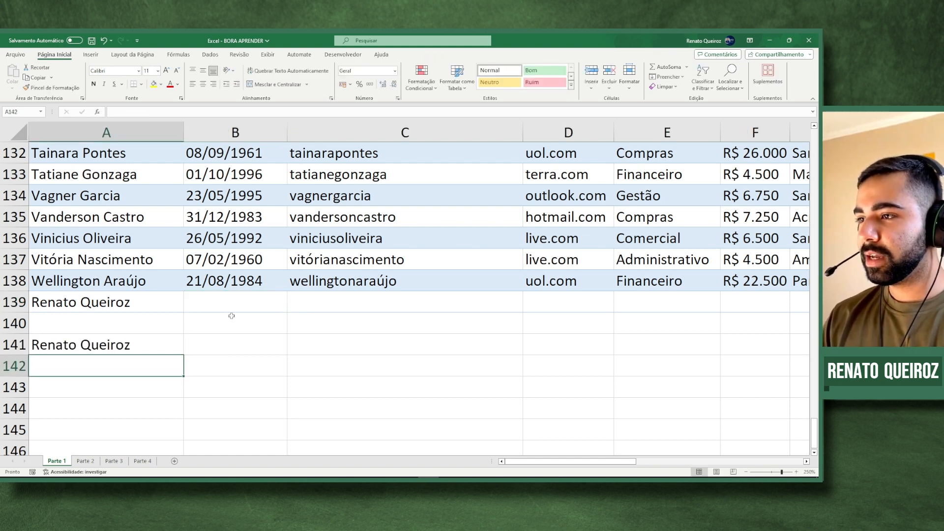
{"action": "key", "text": "Up"}
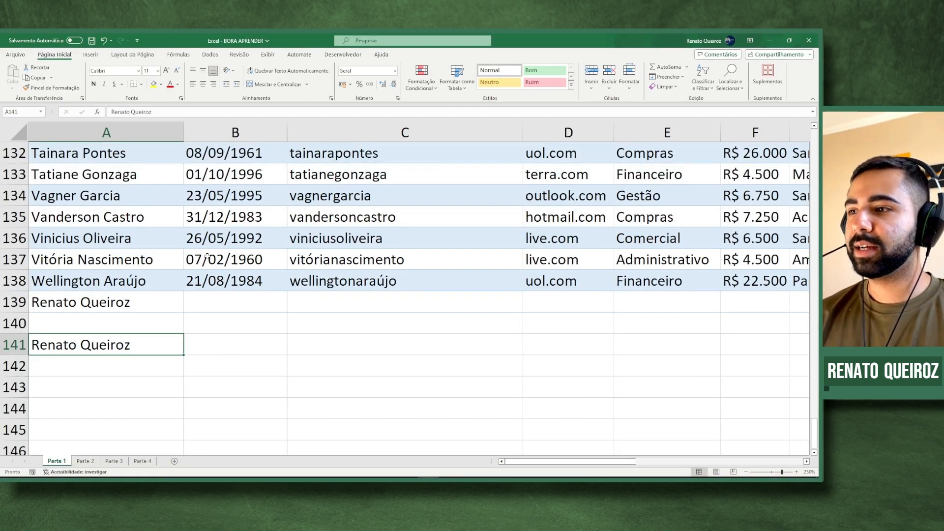
{"action": "left_click", "coordinate": [153, 318]}
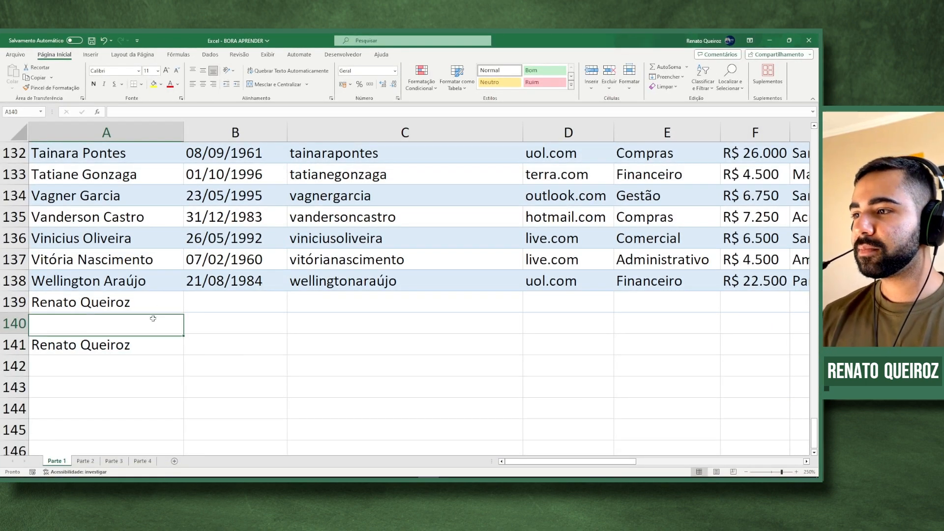
{"action": "type", "text": "re"}
{"action": "key", "text": "BackSpace"}
{"action": "key", "text": "BackSpace"}
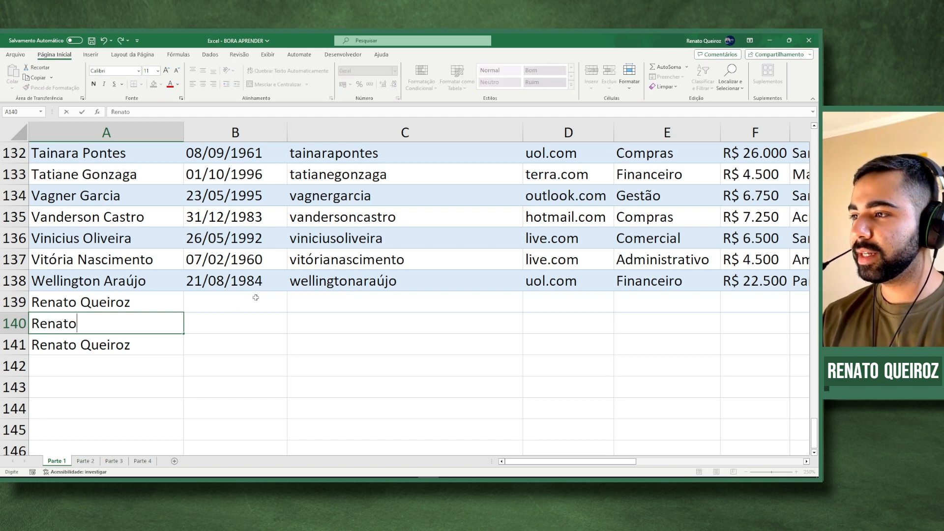
{"action": "key", "text": "Return"}
{"action": "key", "text": "Up"}
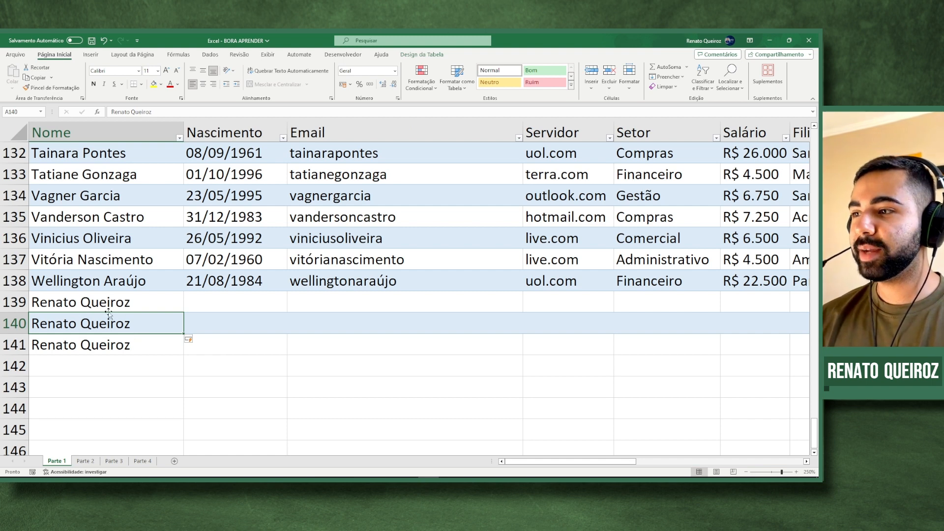
- Delete test rows 139–141 so the table ends at row 138 again
{"action": "left_click_drag", "start_coordinate": [22, 305], "coordinate": [15, 333]}
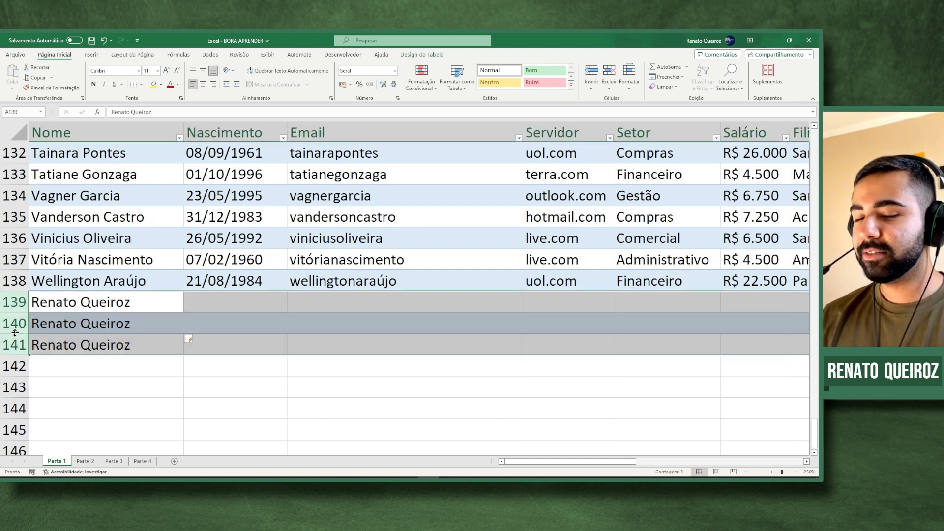
{"action": "key", "text": "ctrl+minus"}
{"action": "key", "text": "Up"}
{"action": "key", "text": "Up"}
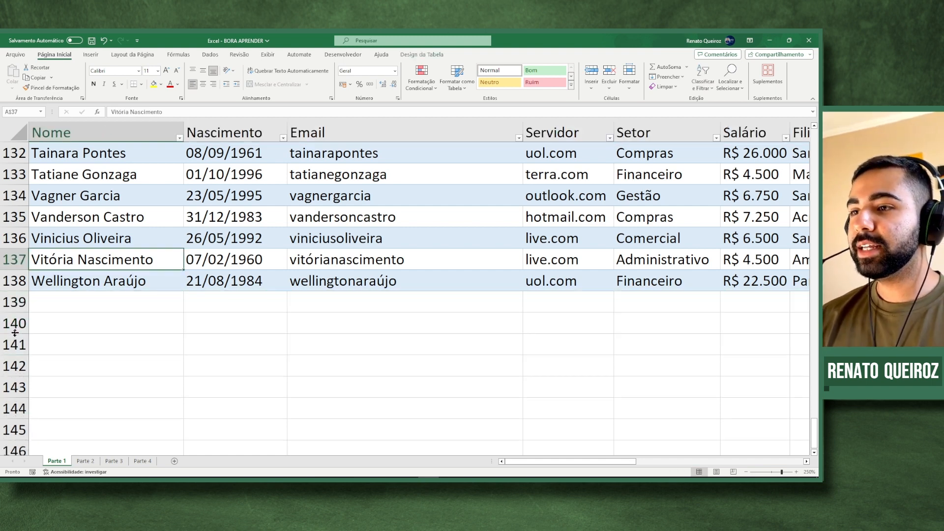
{"action": "key", "text": "ctrl+Right"}
{"action": "scroll", "coordinate": [15, 334], "scroll_direction": "right", "scroll_amount": 5}
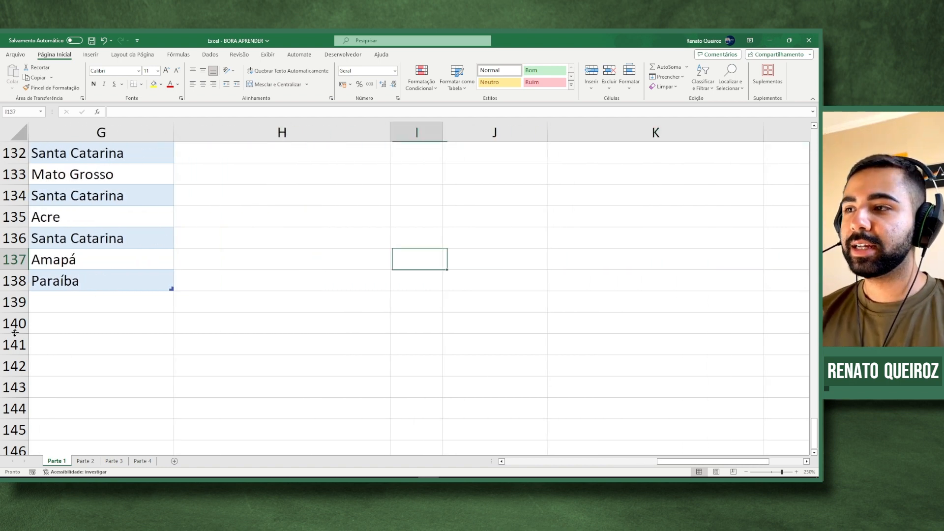
- Add a Departamento header in H1 so the table extends to a new column
{"action": "key", "text": "ctrl+Up"}
{"action": "key", "text": "Right"}
{"action": "key", "text": "Down"}
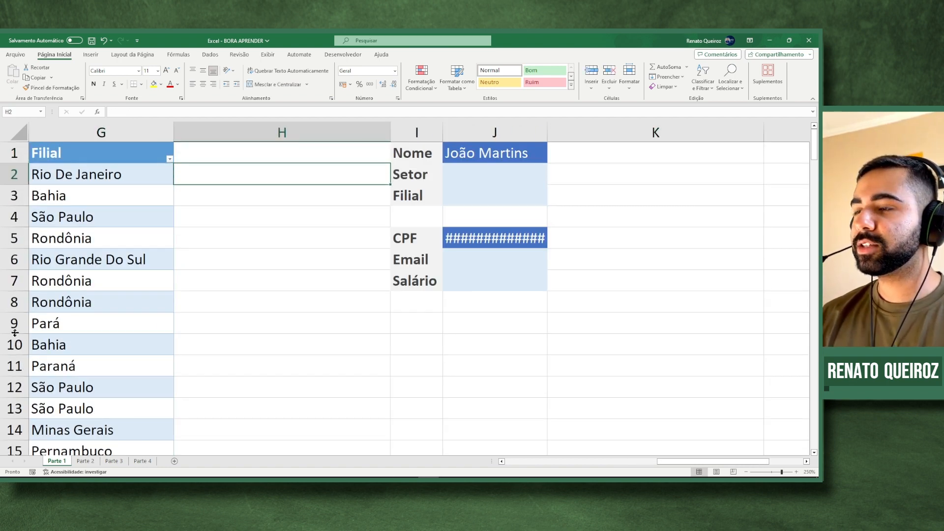
{"action": "key", "text": "Up"}
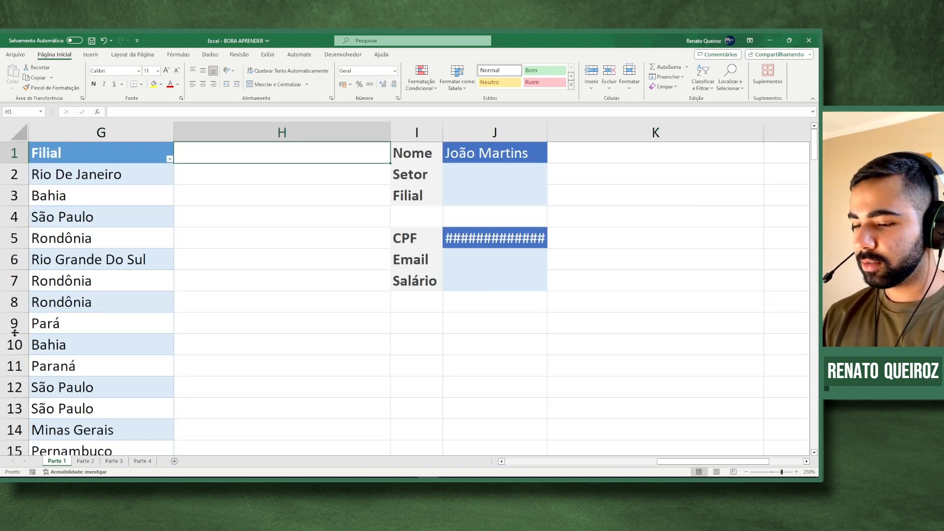
{"action": "type", "text": "Departamento"}
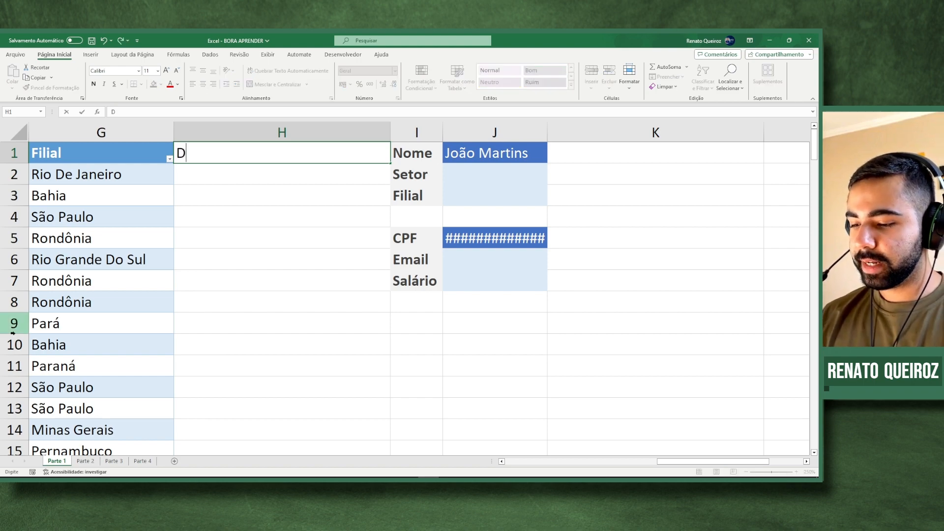
{"action": "key", "text": "Return"}
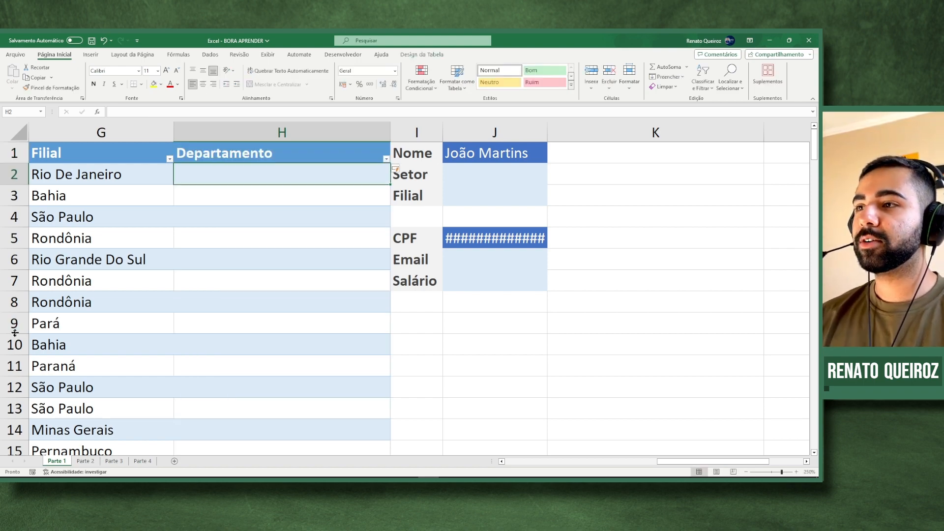
- Enter test text 'dsakldjsajkd' in H5, then clear it
{"action": "scroll", "coordinate": [43, 319], "scroll_direction": "down", "scroll_amount": 5}
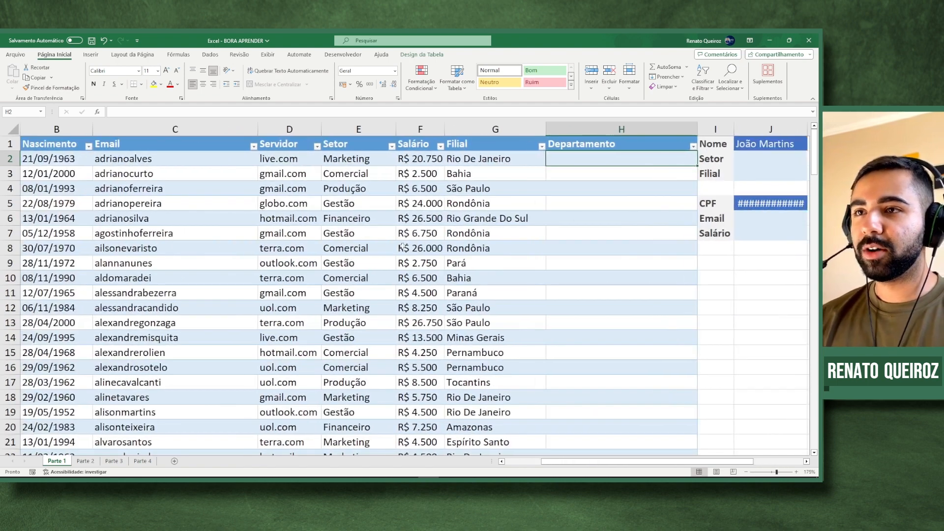
{"action": "left_click_drag", "start_coordinate": [597, 158], "coordinate": [597, 238]}
{"action": "left_click", "coordinate": [597, 207]}
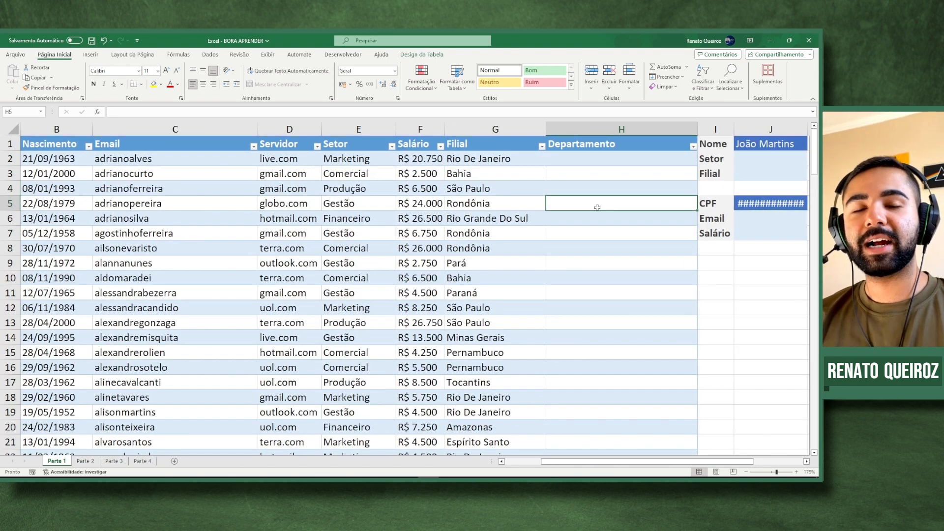
{"action": "type", "text": "dsakldjsajkd"}
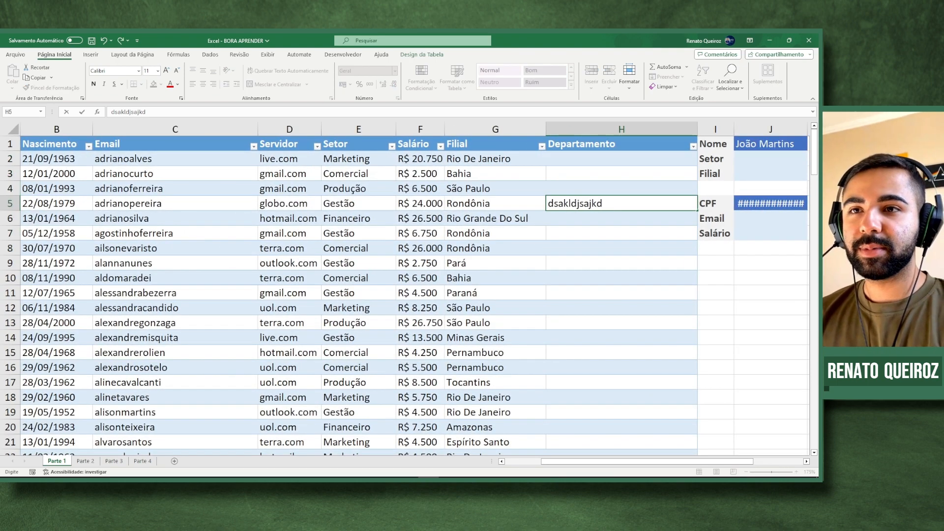
{"action": "key", "text": "Return"}
{"action": "key", "text": "Up"}
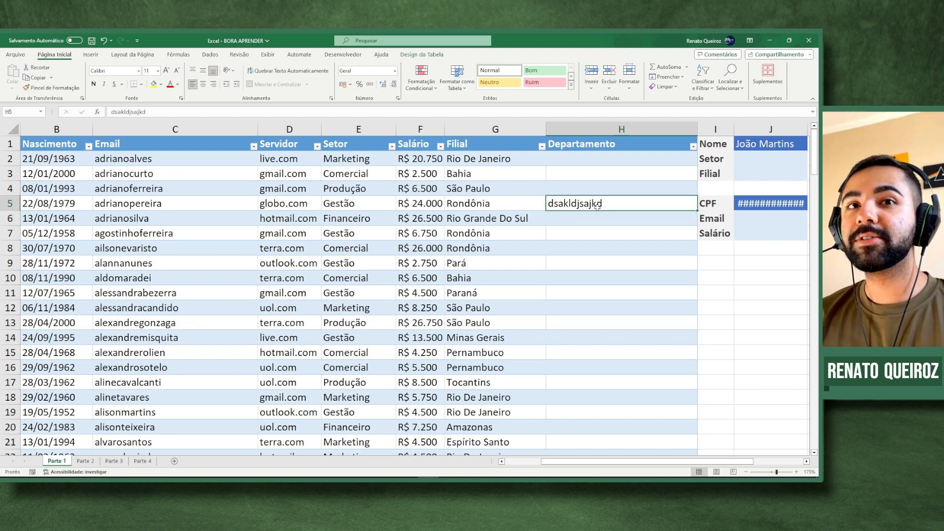
{"action": "key", "text": "Delete"}
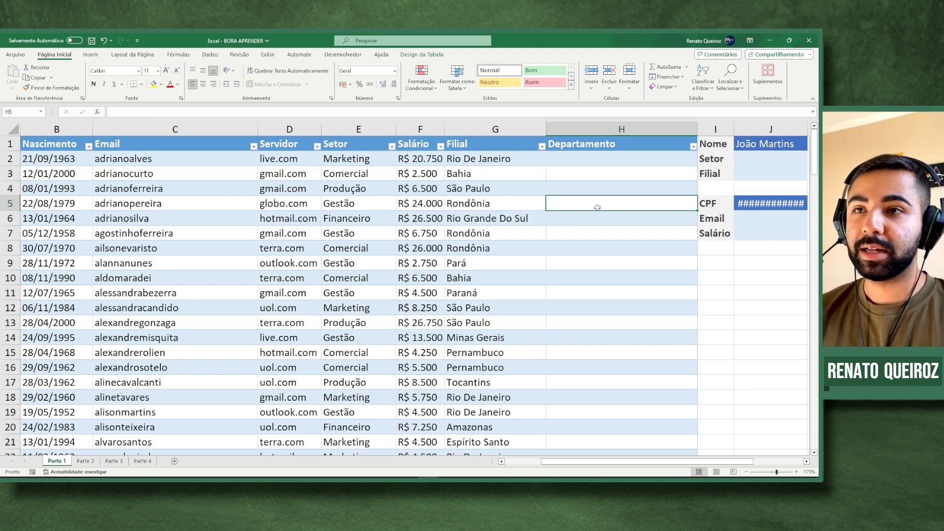
- Undo the changes to remove the Departamento column, returning to the table design options
{"action": "key", "text": "ctrl+z"}
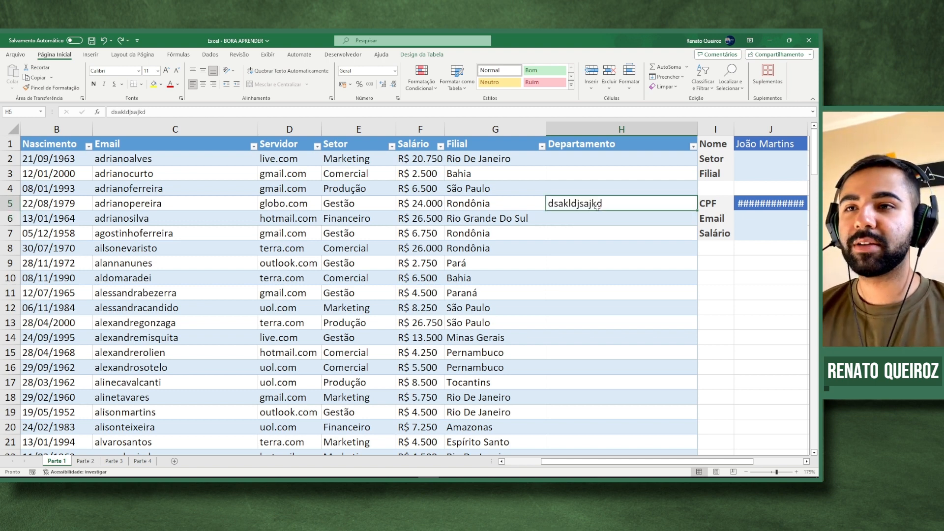
{"action": "key", "text": "ctrl+z"}
{"action": "scroll", "coordinate": [596, 208], "scroll_direction": "up", "scroll_amount": 2}
{"action": "scroll", "coordinate": [596, 207], "scroll_direction": "up", "scroll_amount": 3}
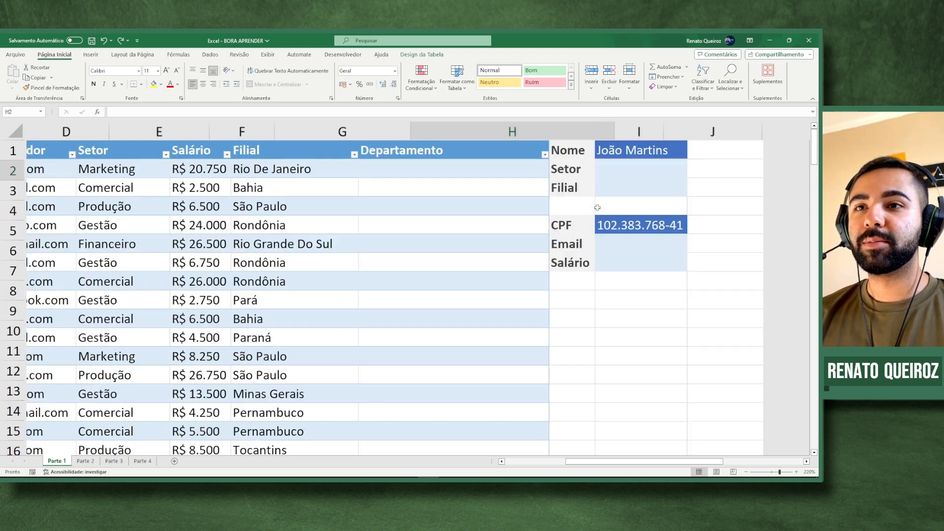
{"action": "key", "text": "ctrl+z"}
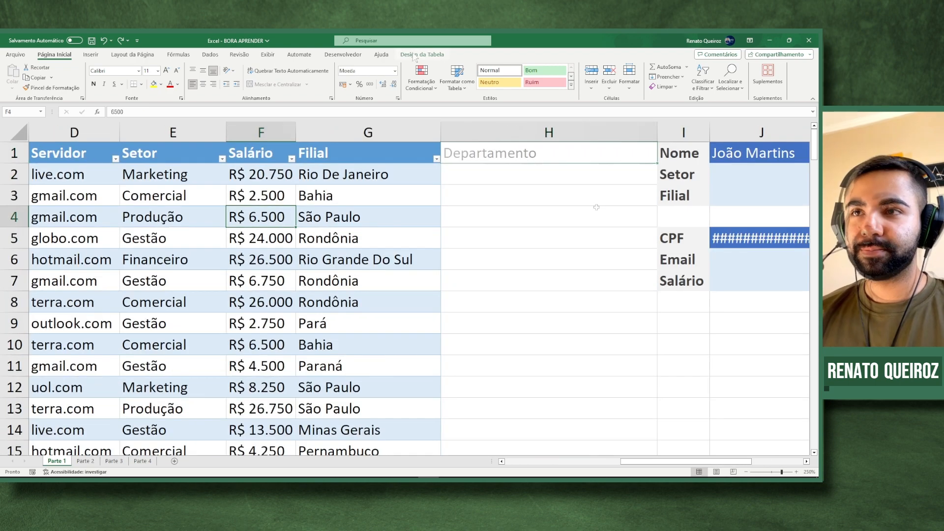
{"action": "left_click", "coordinate": [415, 56]}
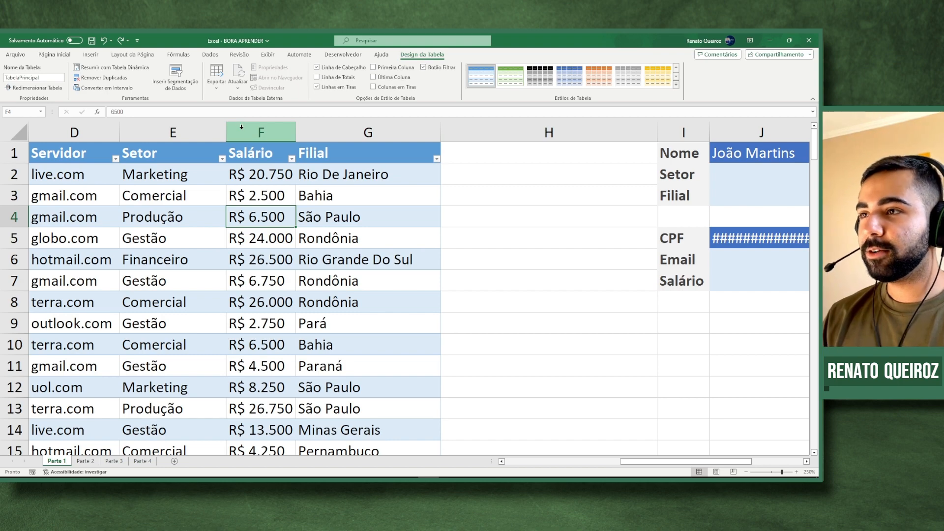
{"action": "key", "text": "Home"}
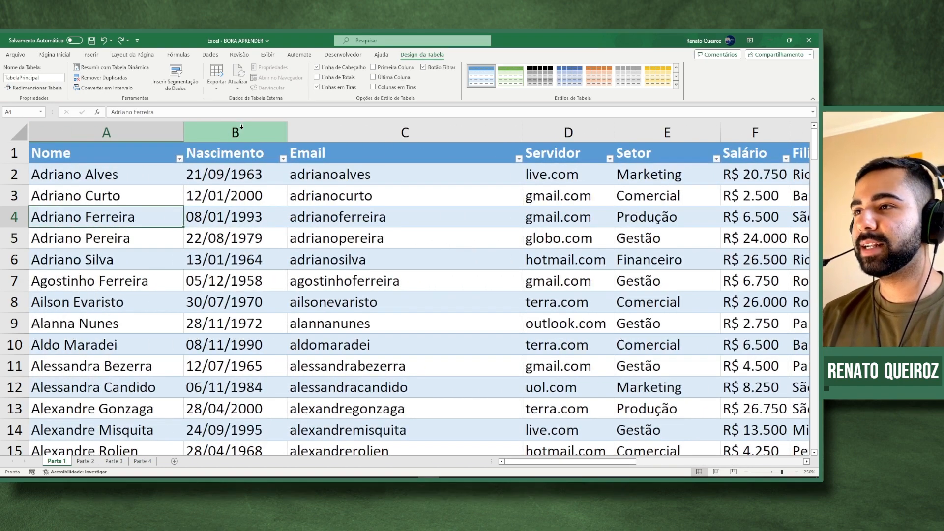
{"action": "scroll", "coordinate": [259, 160], "scroll_direction": "down", "scroll_amount": 3}
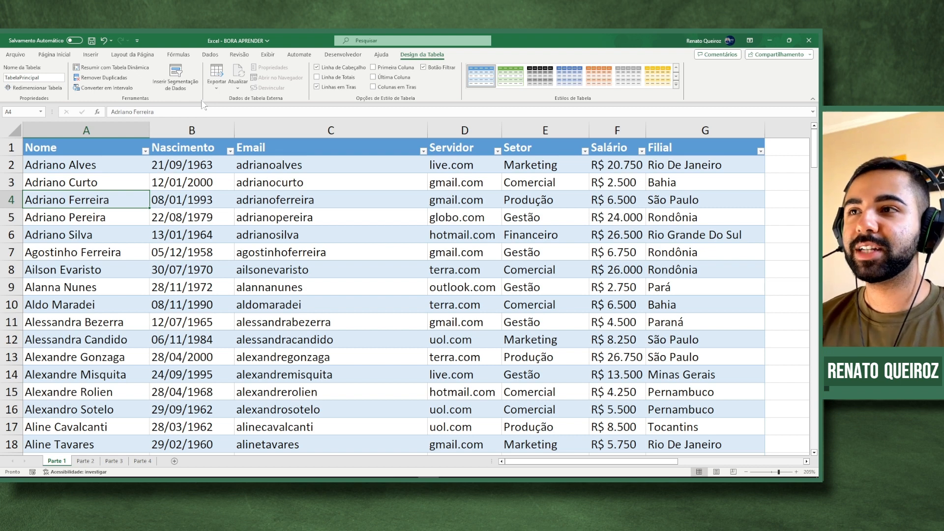
{"action": "left_click", "coordinate": [180, 81]}
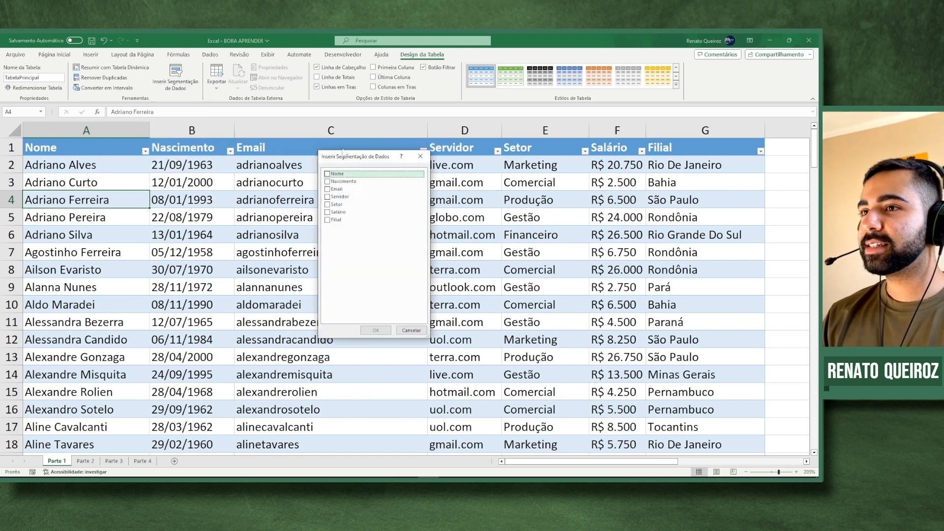
{"action": "left_click_drag", "start_coordinate": [351, 160], "coordinate": [458, 163]}
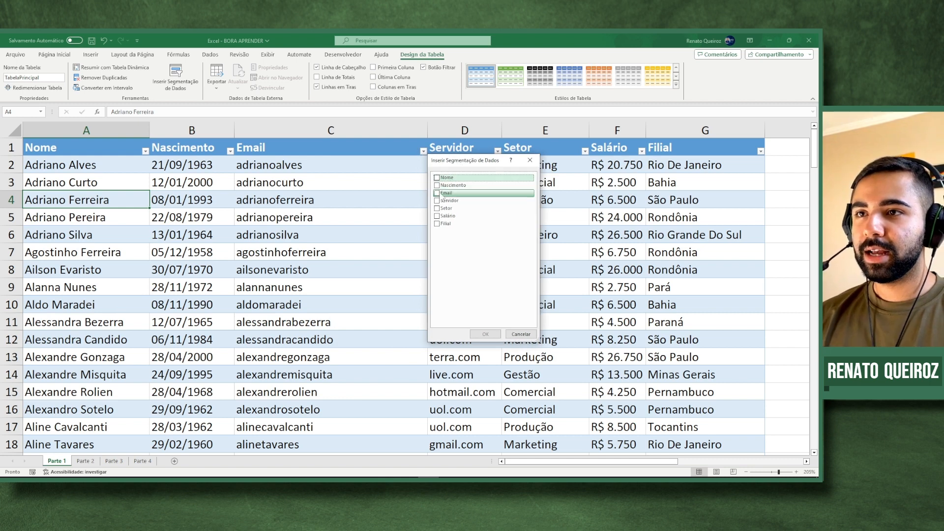
{"action": "left_click", "coordinate": [440, 193]}
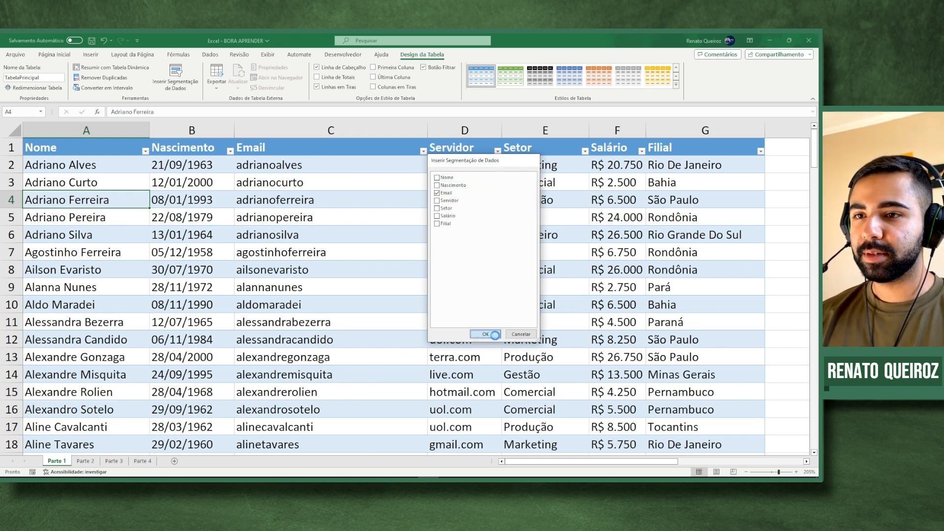
{"action": "left_click", "coordinate": [485, 333]}
{"action": "left_click_drag", "start_coordinate": [433, 202], "coordinate": [544, 179]}
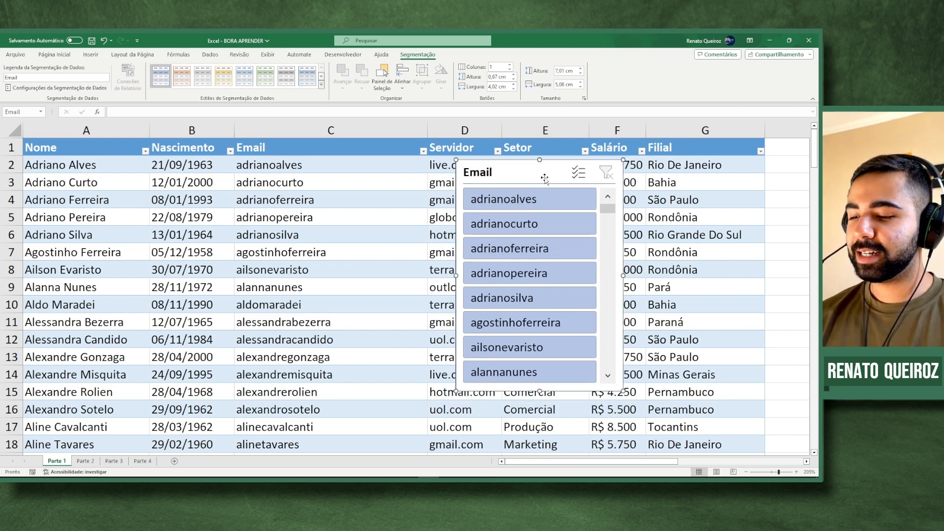
{"action": "left_click", "coordinate": [541, 251]}
{"action": "left_click_drag", "start_coordinate": [514, 170], "coordinate": [597, 215]}
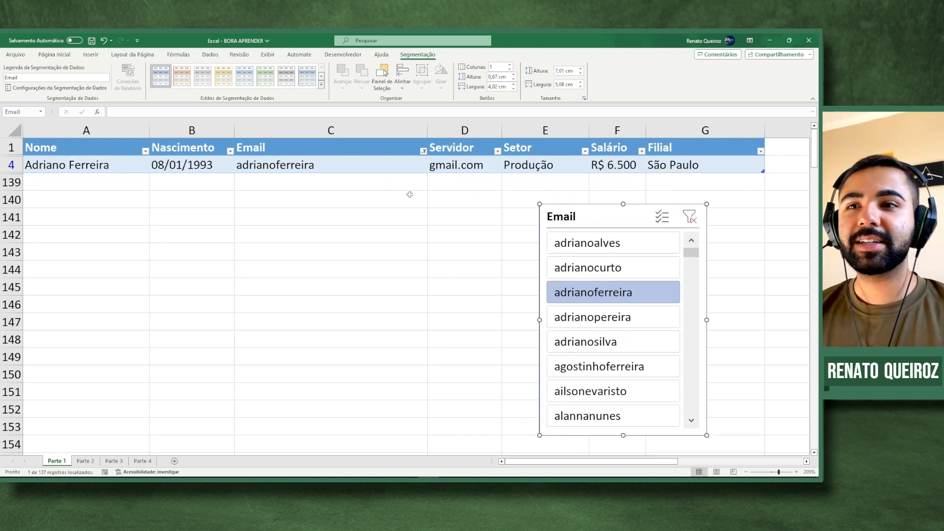
{"action": "left_click", "coordinate": [689, 216]}
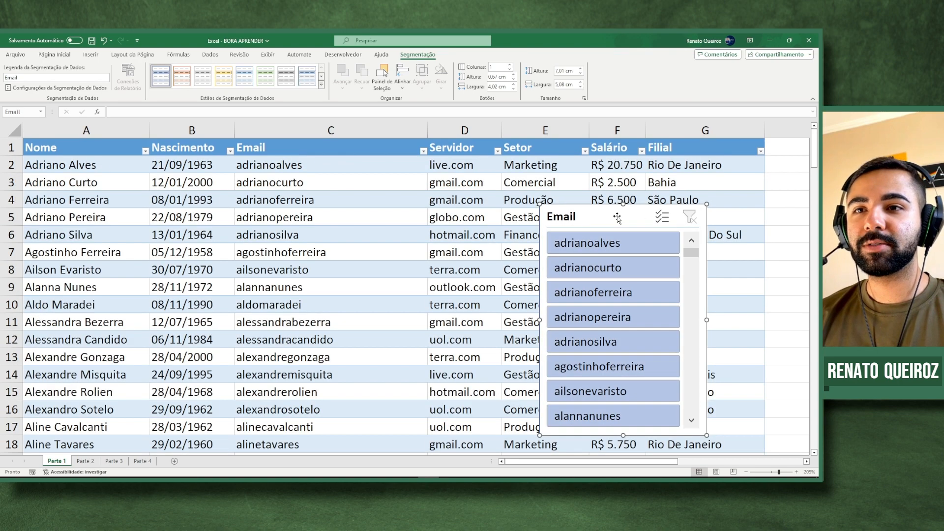
{"action": "left_click_drag", "start_coordinate": [617, 217], "coordinate": [559, 219]}
{"action": "key", "text": "Delete"}
{"action": "left_click", "coordinate": [557, 216]}
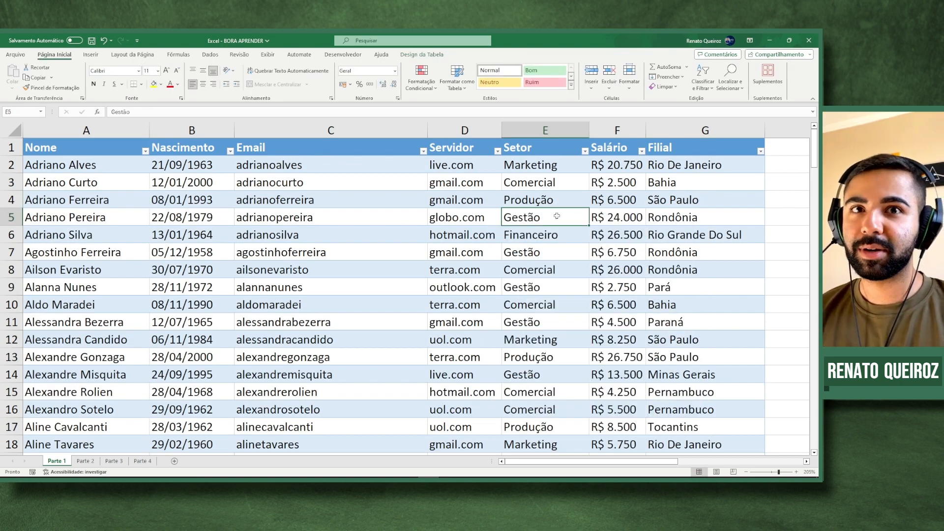
- Toggle Linha de Cabeçalho off and on, leaving the header row shown
{"action": "left_click", "coordinate": [421, 55]}
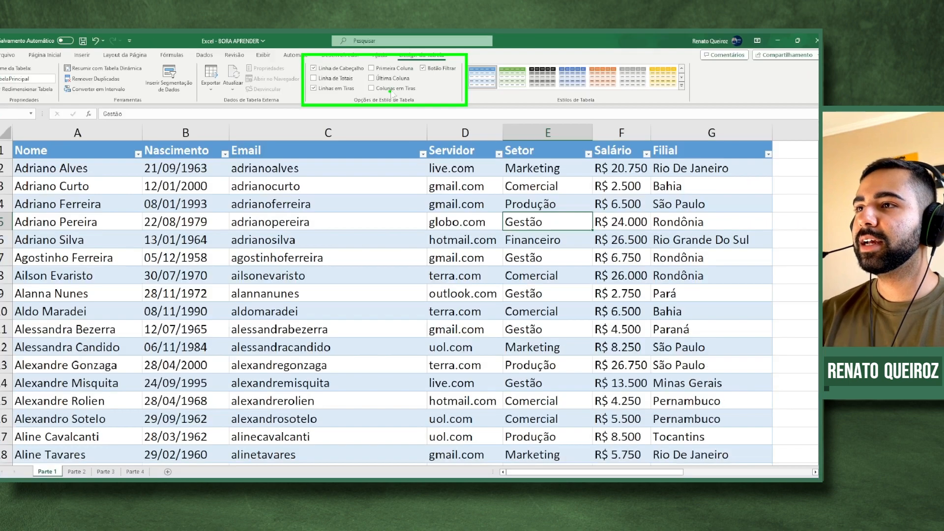
{"action": "left_click", "coordinate": [314, 68]}
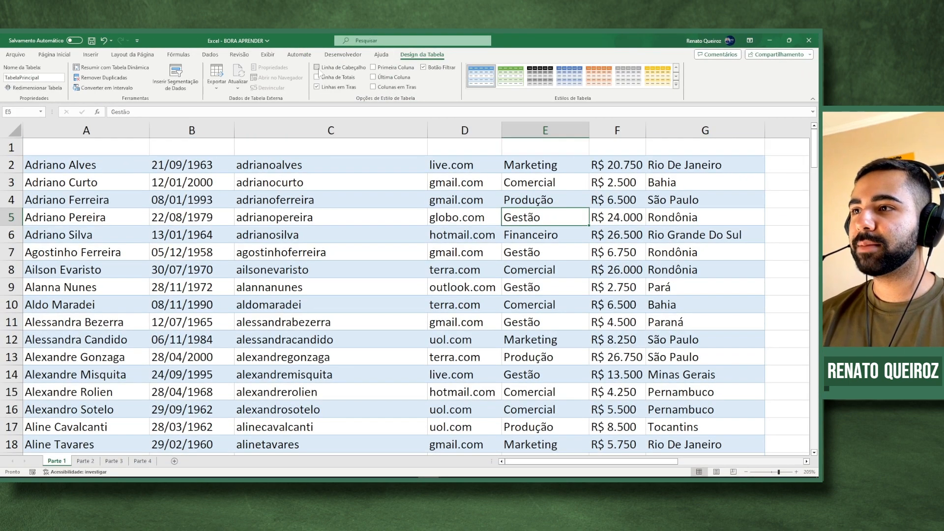
{"action": "left_click", "coordinate": [318, 70]}
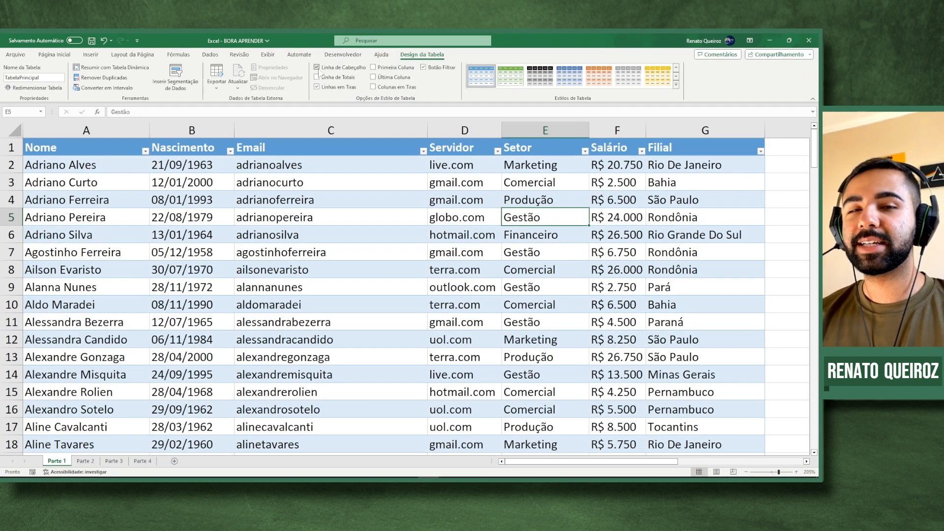
{"action": "left_click", "coordinate": [318, 70]}
{"action": "left_click", "coordinate": [318, 70]}
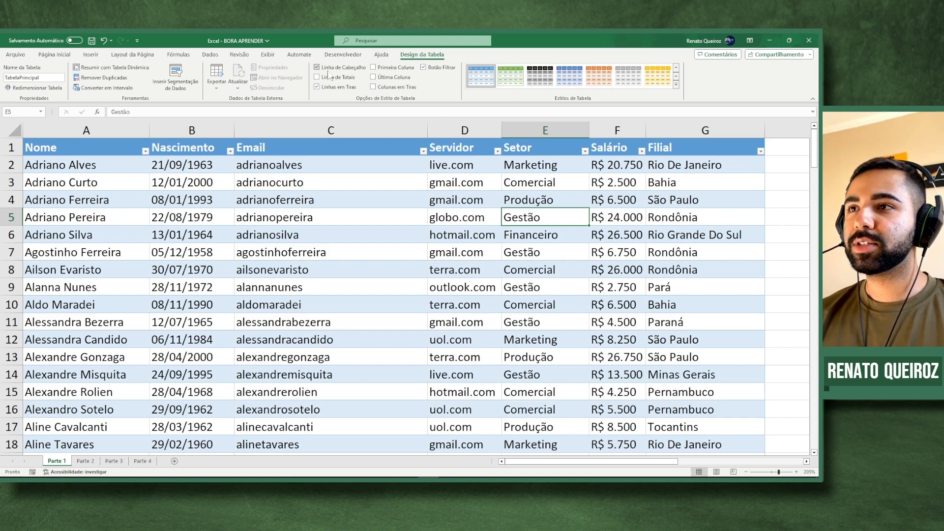
- Try Primeira Coluna and Última Coluna emphasis, ending with both turned off
{"action": "left_click", "coordinate": [373, 67]}
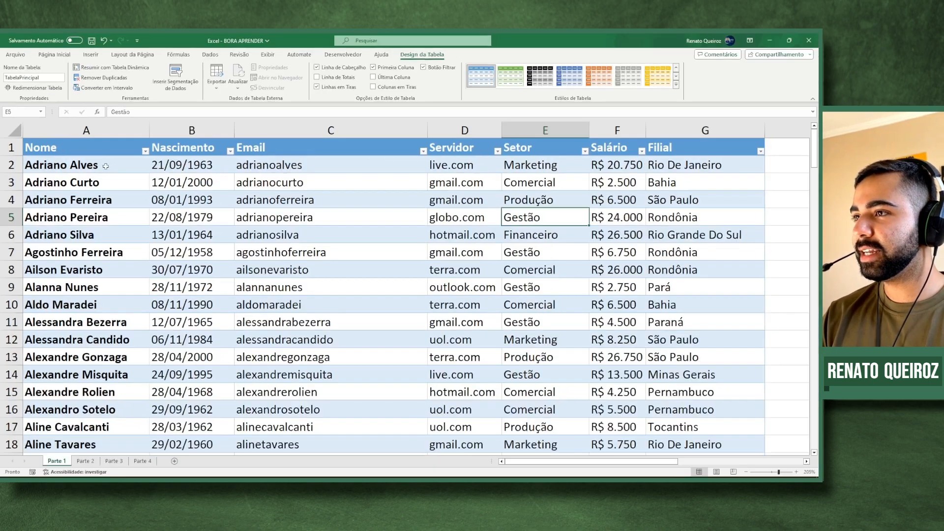
{"action": "left_click", "coordinate": [373, 68]}
{"action": "left_click", "coordinate": [373, 77]}
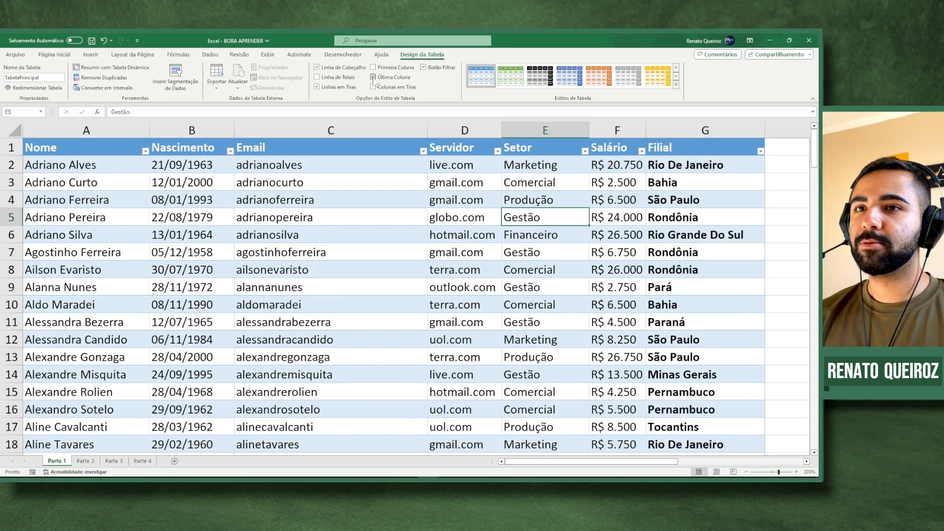
{"action": "left_click", "coordinate": [373, 77]}
{"action": "left_click", "coordinate": [373, 67]}
{"action": "left_click", "coordinate": [373, 77]}
{"action": "left_click", "coordinate": [373, 77]}
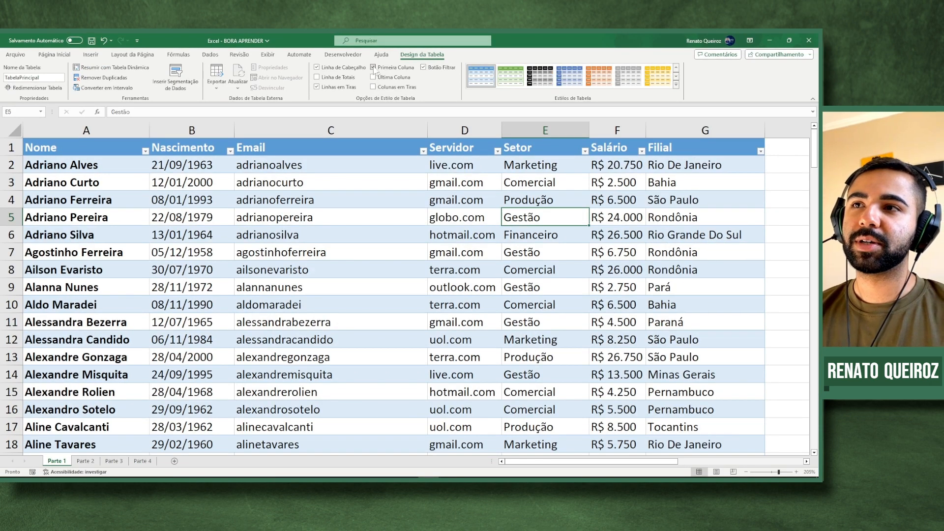
{"action": "left_click", "coordinate": [373, 68]}
- Try Colunas em Tiras and Botão Filtrar, leaving column banding off and filter buttons on
{"action": "left_click", "coordinate": [373, 87]}
{"action": "left_click", "coordinate": [373, 87]}
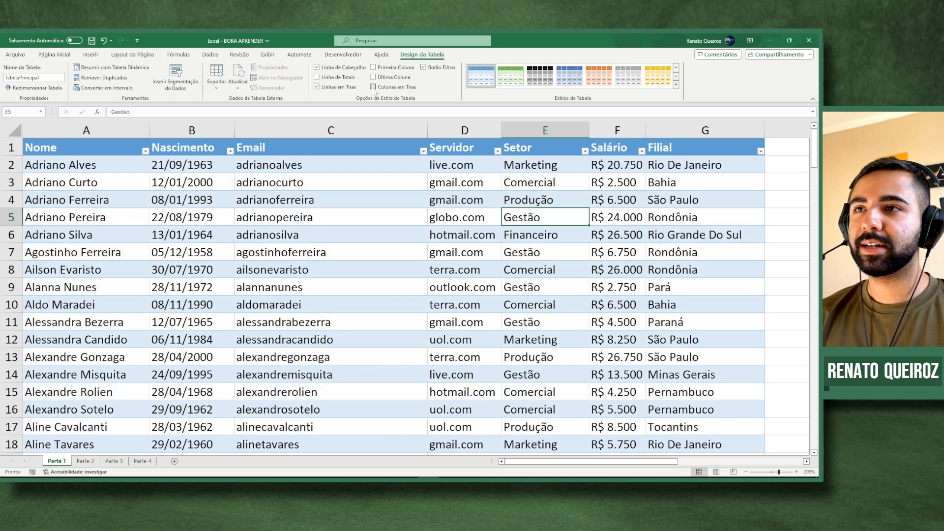
{"action": "left_click", "coordinate": [424, 69]}
{"action": "left_click", "coordinate": [423, 69]}
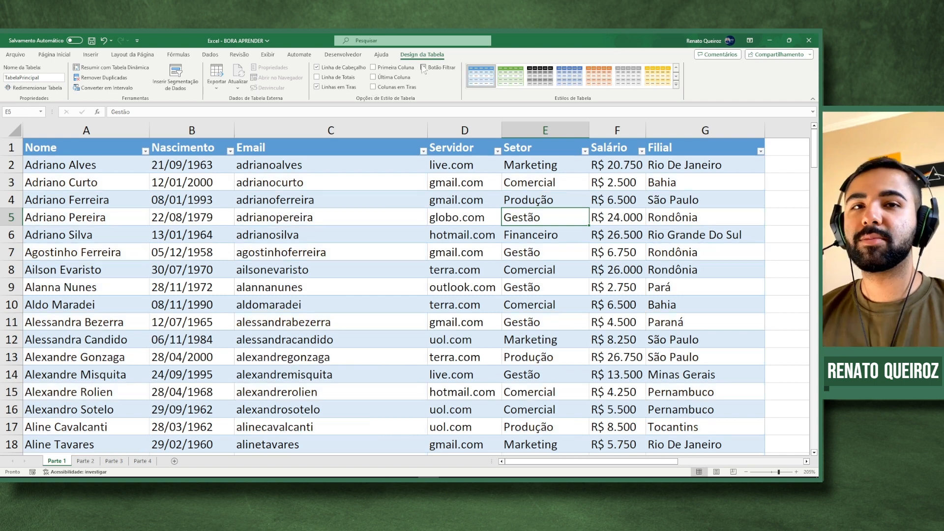
{"action": "left_click", "coordinate": [411, 198]}
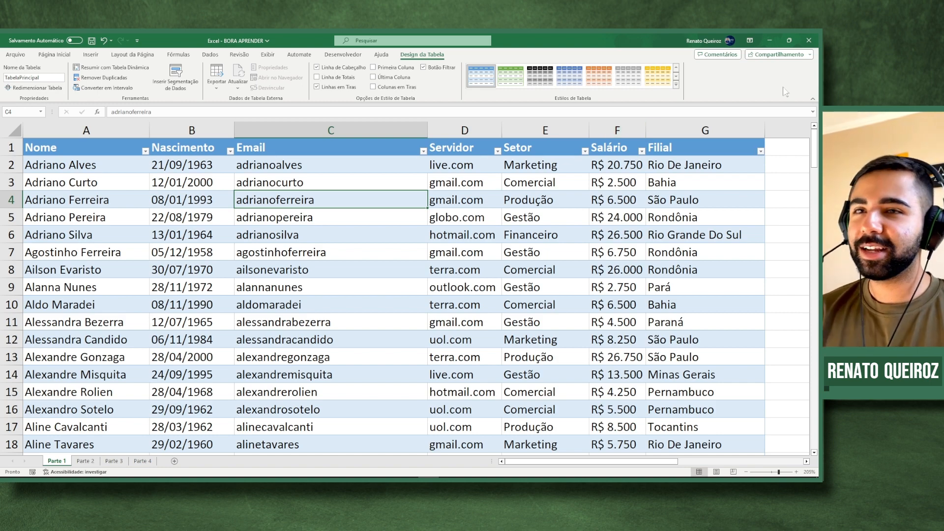
- Expand the Estilos de Tabela gallery to show all Clara, Média and Escura styles
{"action": "left_click", "coordinate": [676, 84]}
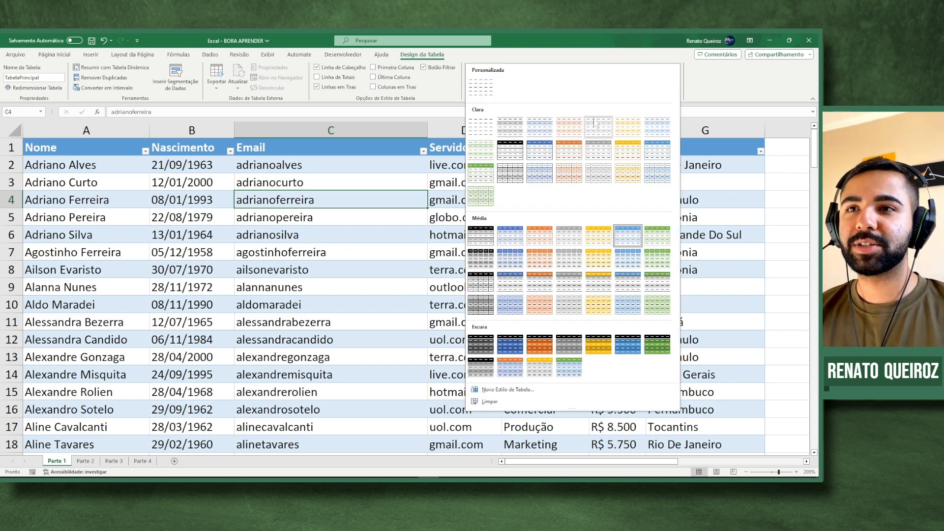